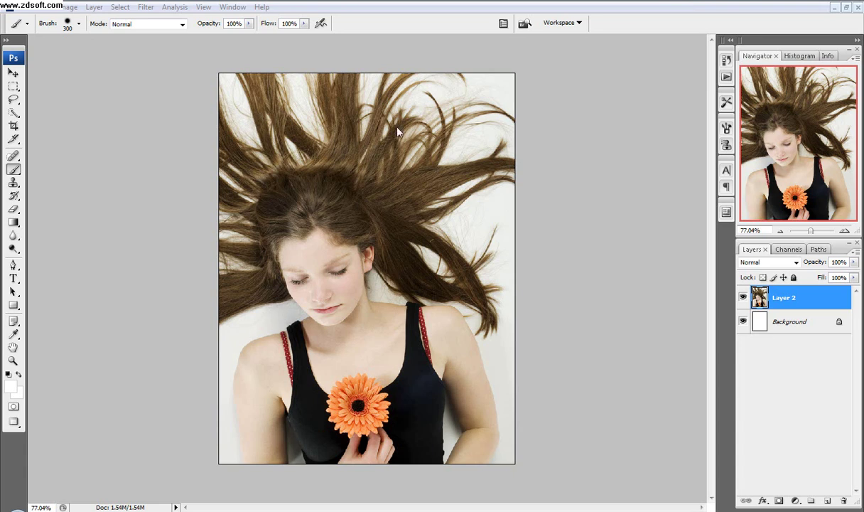
- Duplicate Layer 2 with the portrait photo
{"action": "left_click", "coordinate": [64, 7]}
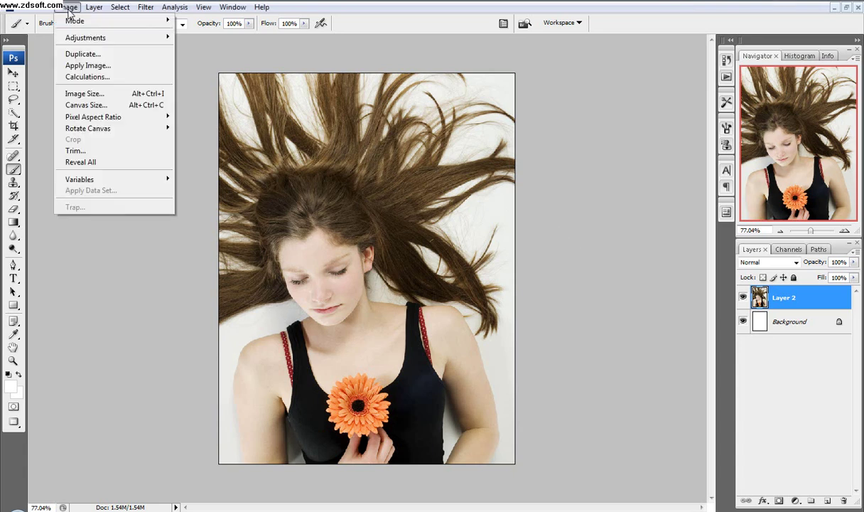
{"action": "mouse_move", "coordinate": [88, 43]}
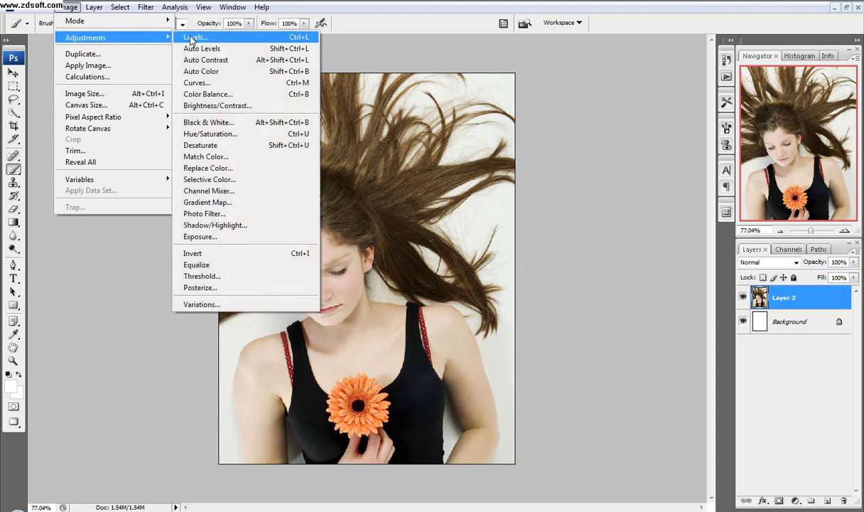
{"action": "left_click", "coordinate": [572, 101]}
{"action": "left_click_drag", "start_coordinate": [793, 299], "coordinate": [828, 500]}
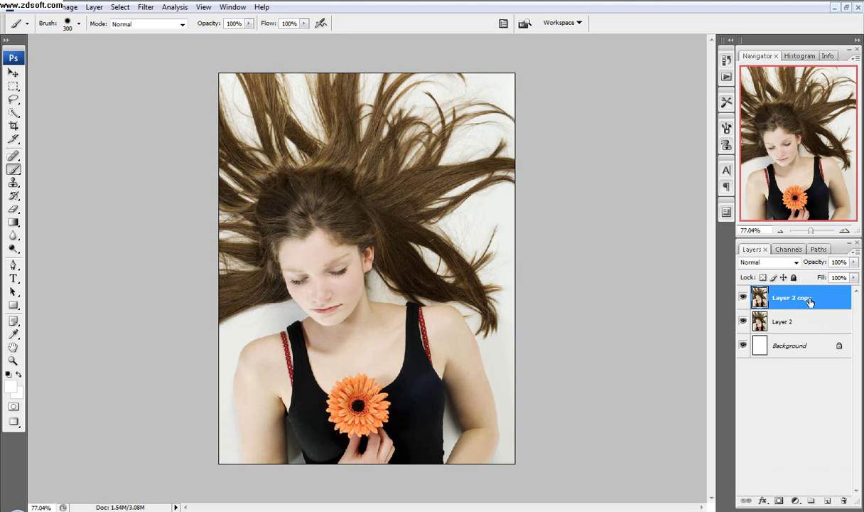
- Apply Levels to the duplicated portrait layer with input levels 34, 1.43 and 244
{"action": "left_click", "coordinate": [44, 7]}
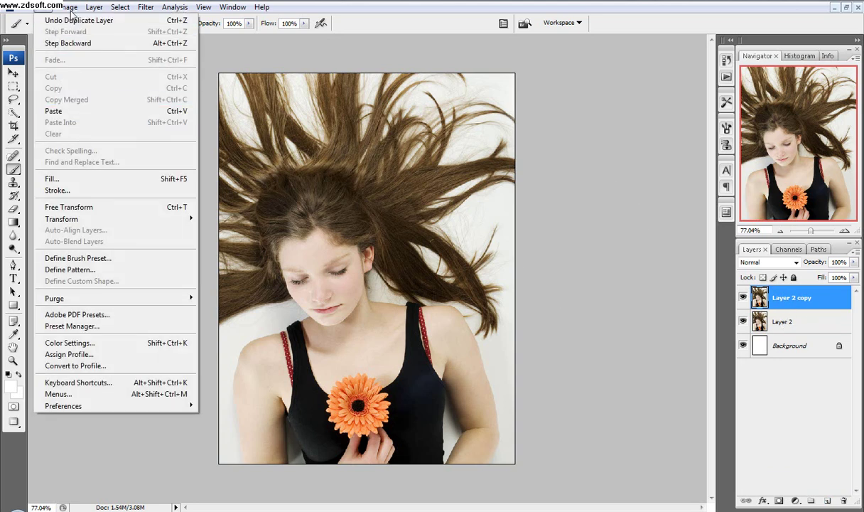
{"action": "mouse_move", "coordinate": [70, 9]}
{"action": "mouse_move", "coordinate": [74, 37]}
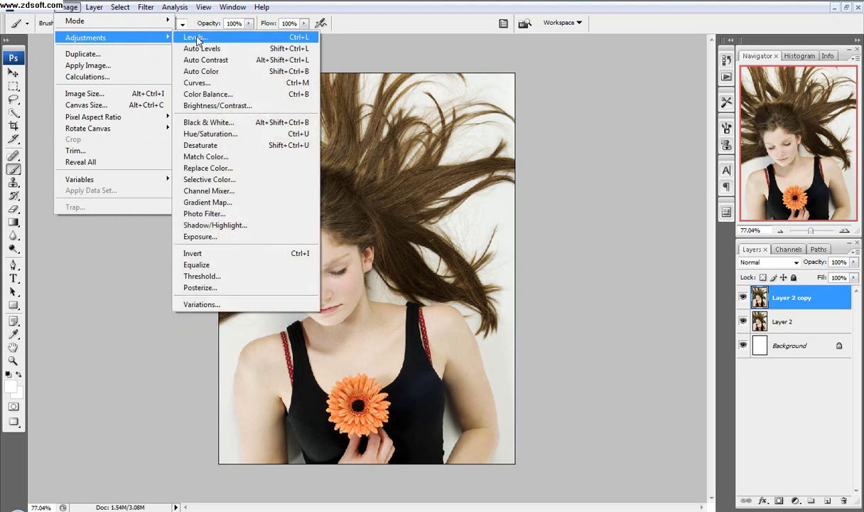
{"action": "left_click", "coordinate": [191, 37]}
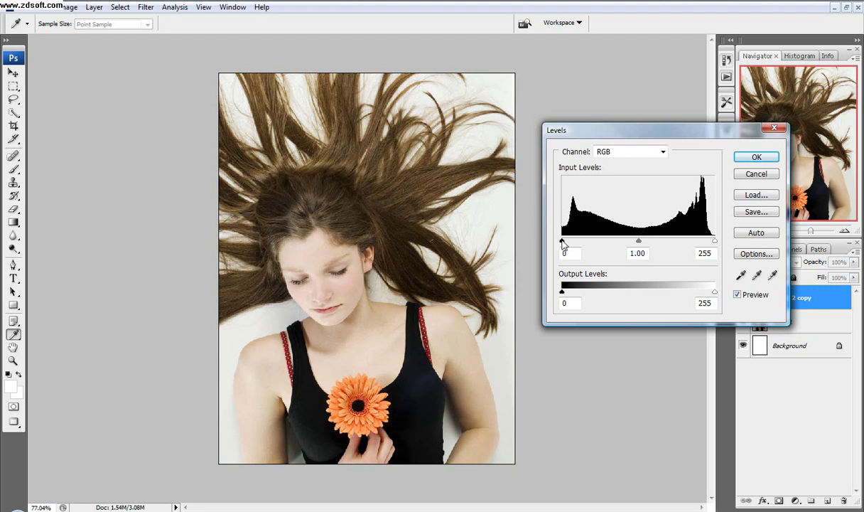
{"action": "left_click_drag", "start_coordinate": [639, 243], "coordinate": [619, 243]}
{"action": "mouse_move", "coordinate": [715, 241]}
{"action": "left_mouse_down"}
{"action": "mouse_move", "coordinate": [679, 246]}
{"action": "mouse_move", "coordinate": [699, 242]}
{"action": "left_mouse_up"}
{"action": "left_click_drag", "start_coordinate": [624, 245], "coordinate": [638, 242]}
{"action": "left_click_drag", "start_coordinate": [563, 247], "coordinate": [583, 246]}
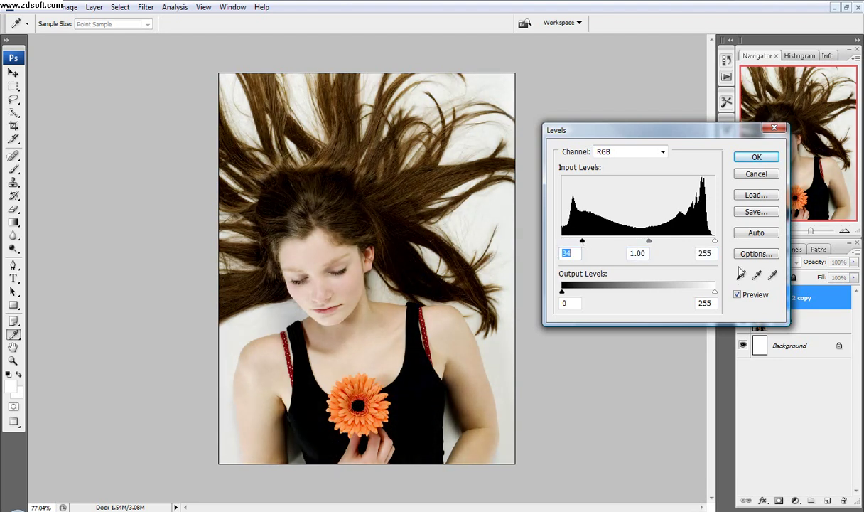
{"action": "mouse_move", "coordinate": [716, 245]}
{"action": "left_mouse_down"}
{"action": "mouse_move", "coordinate": [669, 240]}
{"action": "mouse_move", "coordinate": [719, 245]}
{"action": "left_mouse_up"}
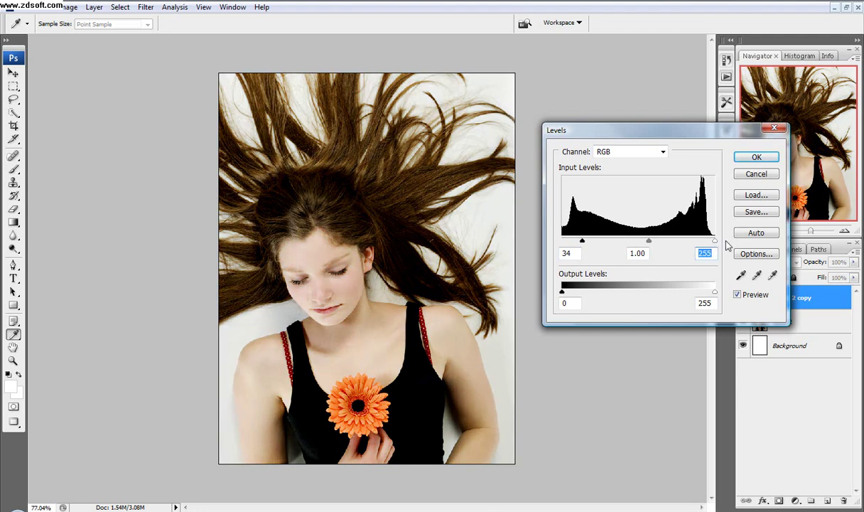
{"action": "left_click_drag", "start_coordinate": [650, 243], "coordinate": [633, 243]}
{"action": "left_click_drag", "start_coordinate": [713, 244], "coordinate": [710, 245]}
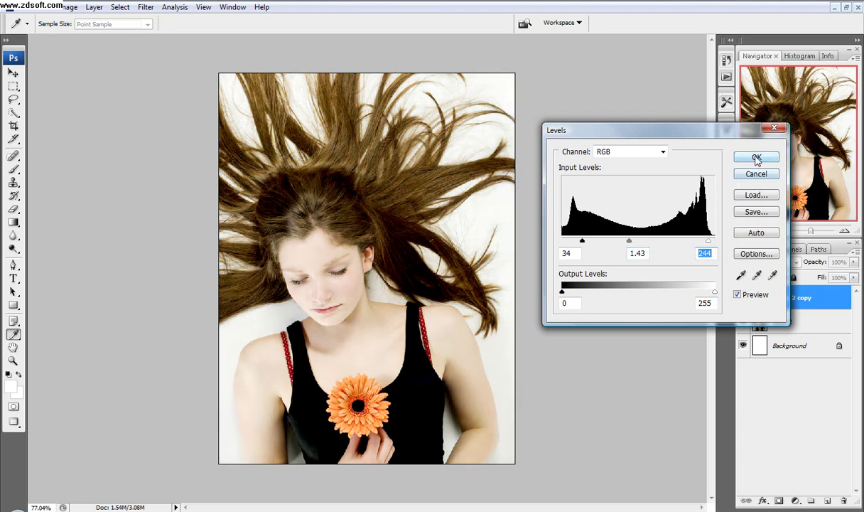
{"action": "left_click", "coordinate": [756, 158]}
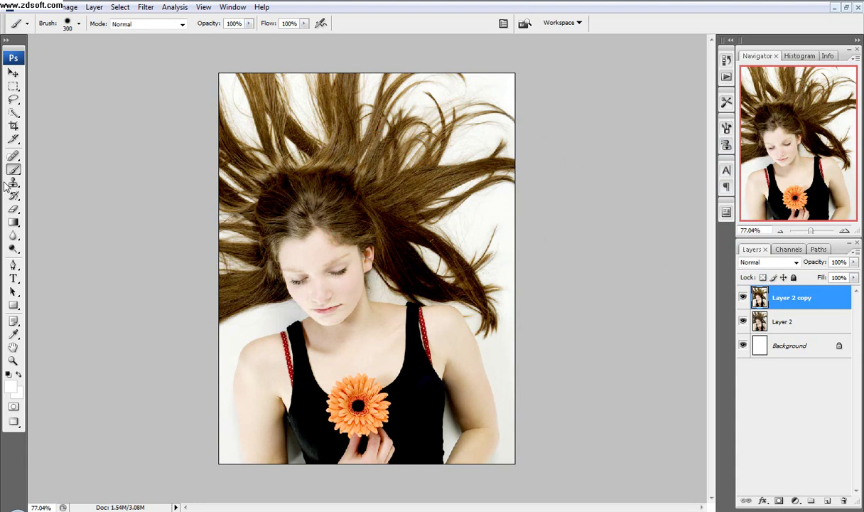
- Select the woman's hair with the Quick Selection tool and subtract the background gaps between the strands
{"action": "left_click", "coordinate": [14, 114]}
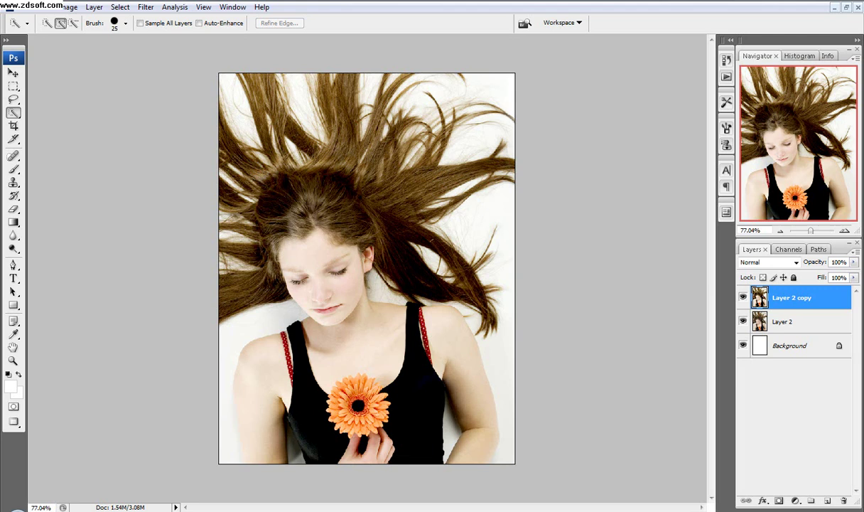
{"action": "mouse_move", "coordinate": [299, 187]}
{"action": "left_mouse_down"}
{"action": "mouse_move", "coordinate": [278, 193]}
{"action": "mouse_move", "coordinate": [319, 186]}
{"action": "mouse_move", "coordinate": [329, 162]}
{"action": "mouse_move", "coordinate": [320, 83]}
{"action": "mouse_move", "coordinate": [347, 175]}
{"action": "mouse_move", "coordinate": [427, 170]}
{"action": "mouse_move", "coordinate": [401, 187]}
{"action": "mouse_move", "coordinate": [390, 248]}
{"action": "mouse_move", "coordinate": [449, 279]}
{"action": "mouse_move", "coordinate": [439, 269]}
{"action": "left_mouse_up"}
{"action": "mouse_move", "coordinate": [231, 236]}
{"action": "left_mouse_down"}
{"action": "mouse_move", "coordinate": [241, 264]}
{"action": "mouse_move", "coordinate": [270, 149]}
{"action": "mouse_move", "coordinate": [253, 86]}
{"action": "mouse_move", "coordinate": [256, 124]}
{"action": "mouse_move", "coordinate": [226, 148]}
{"action": "mouse_move", "coordinate": [233, 140]}
{"action": "left_mouse_up"}
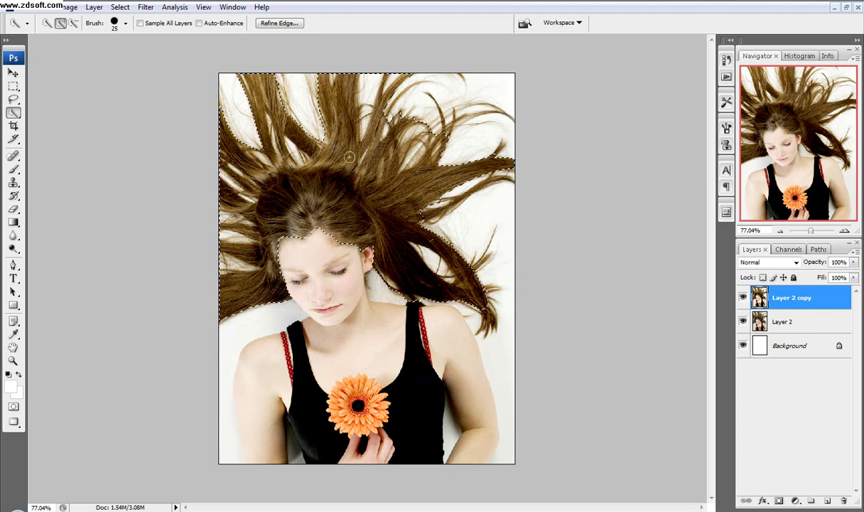
{"action": "key", "text": "alt"}
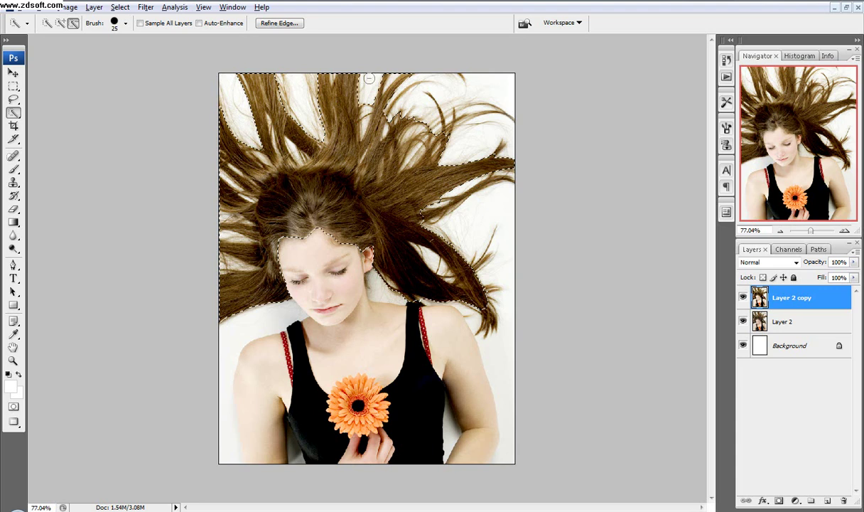
{"action": "key", "text": "alt"}
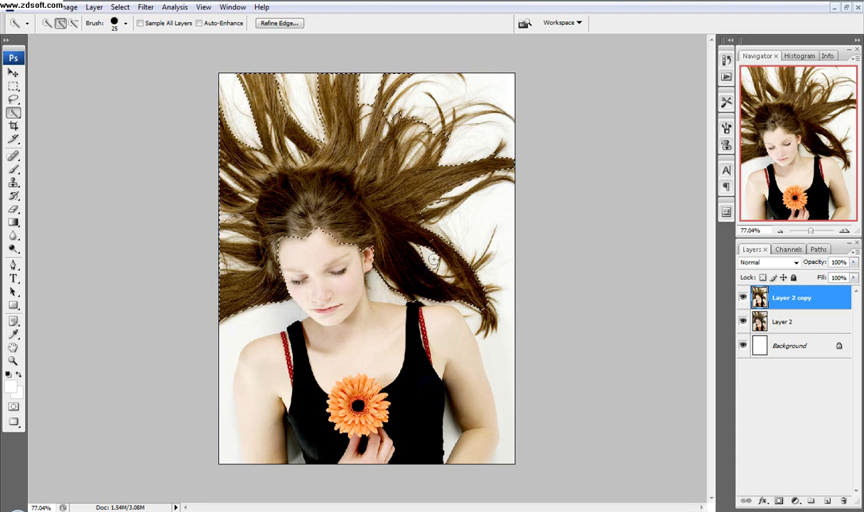
{"action": "key", "text": "alt"}
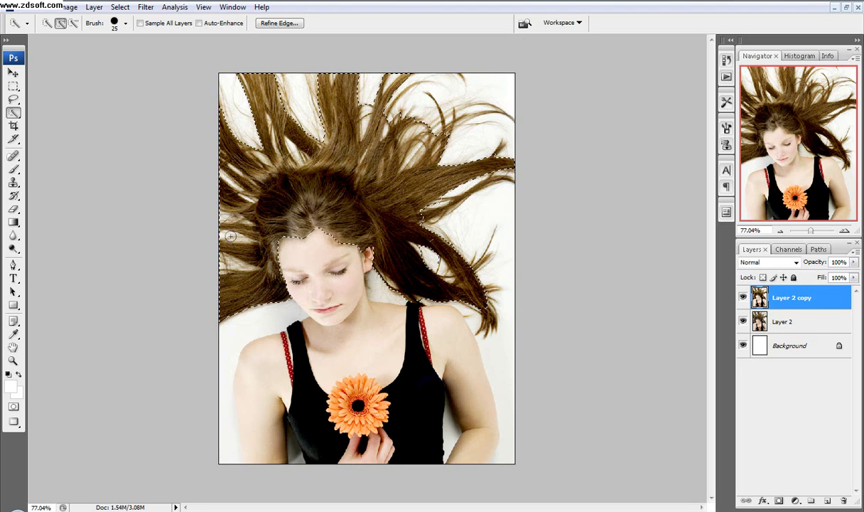
{"action": "key", "text": "alt"}
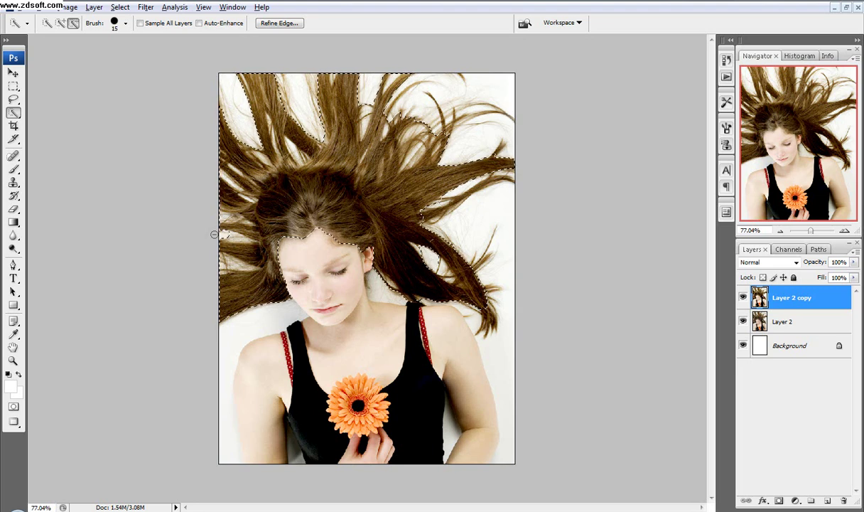
{"action": "key", "text": "alt"}
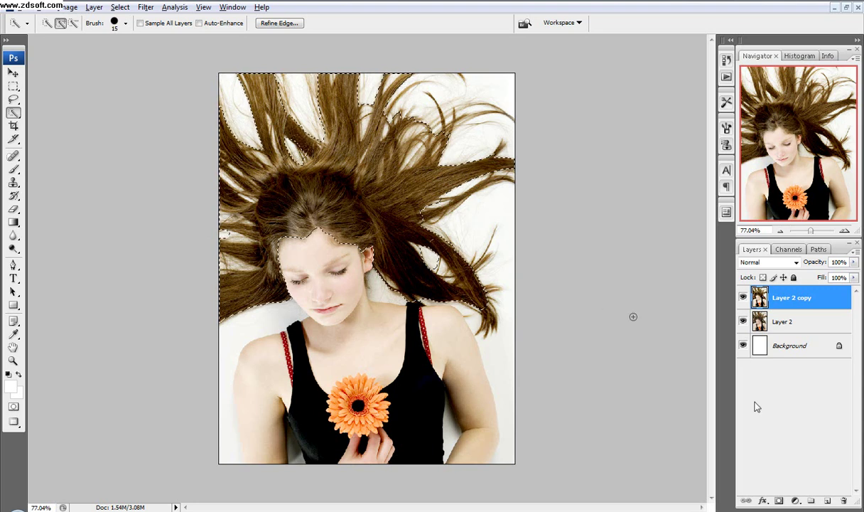
- Try a Hue/Saturation adjustment layer on the selected hair with hue +145 and lightness +13, then discard it and deselect
{"action": "left_click", "coordinate": [796, 501]}
{"action": "left_click", "coordinate": [713, 385]}
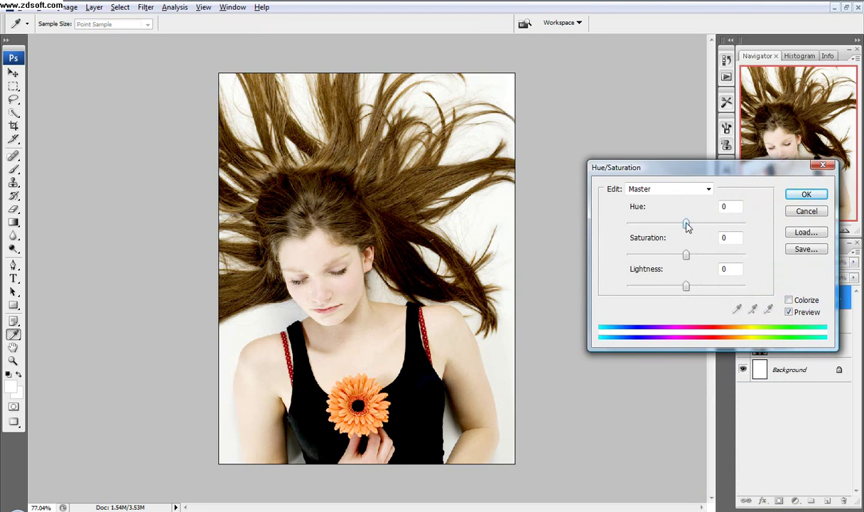
{"action": "left_click_drag", "start_coordinate": [687, 225], "coordinate": [746, 226]}
{"action": "left_click_drag", "start_coordinate": [685, 287], "coordinate": [694, 286]}
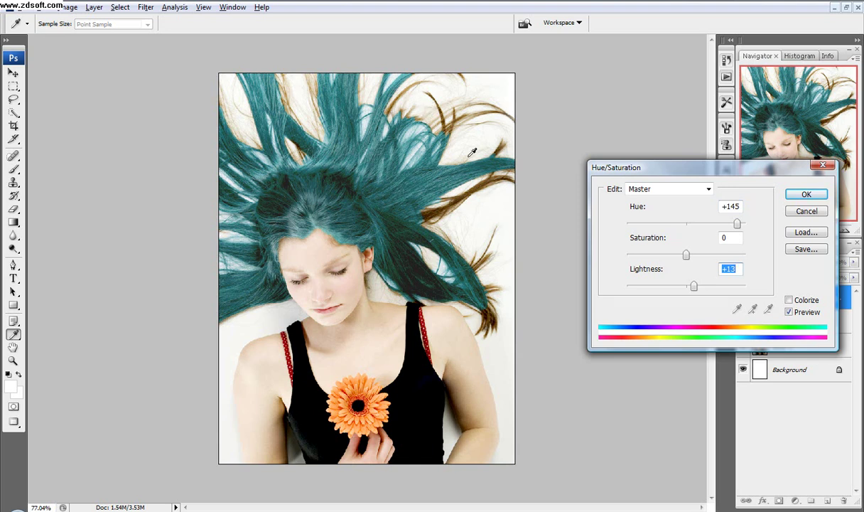
{"action": "left_click", "coordinate": [801, 213]}
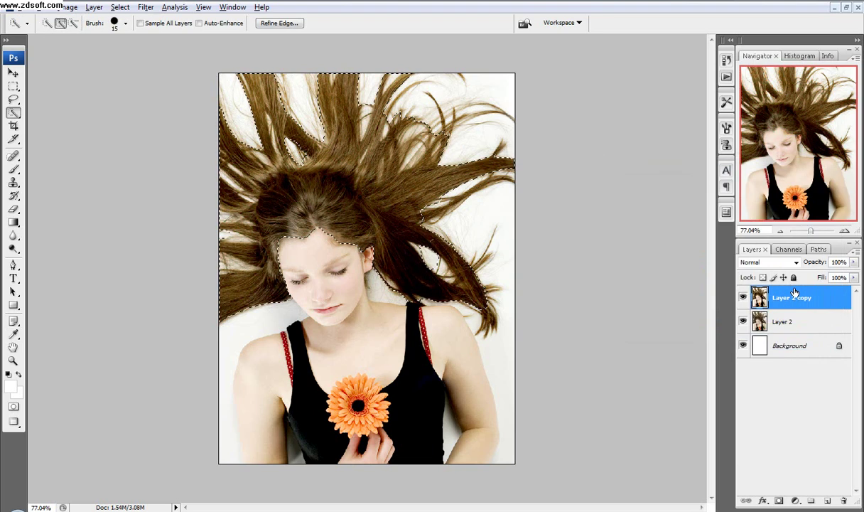
{"action": "key", "text": "ctrl+d"}
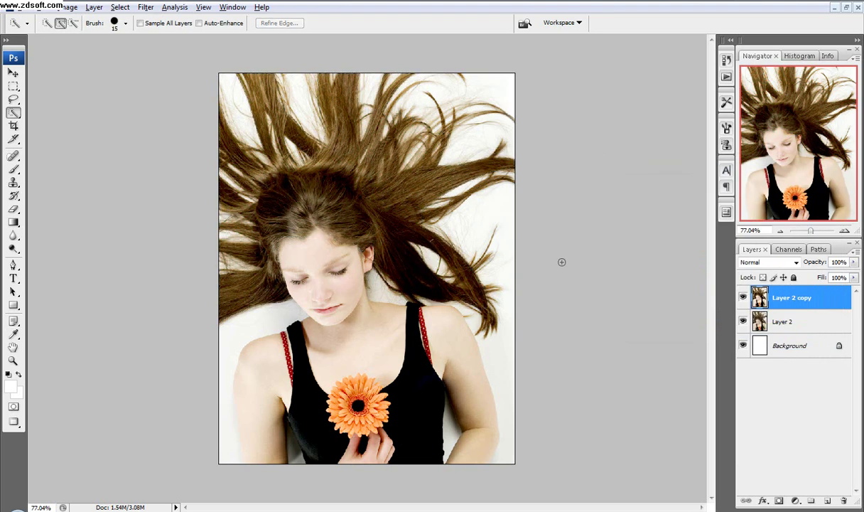
- Select the hair with Color Range by sampling the white background, setting the fuzziness to 167 and inverting the result
{"action": "left_click", "coordinate": [120, 7]}
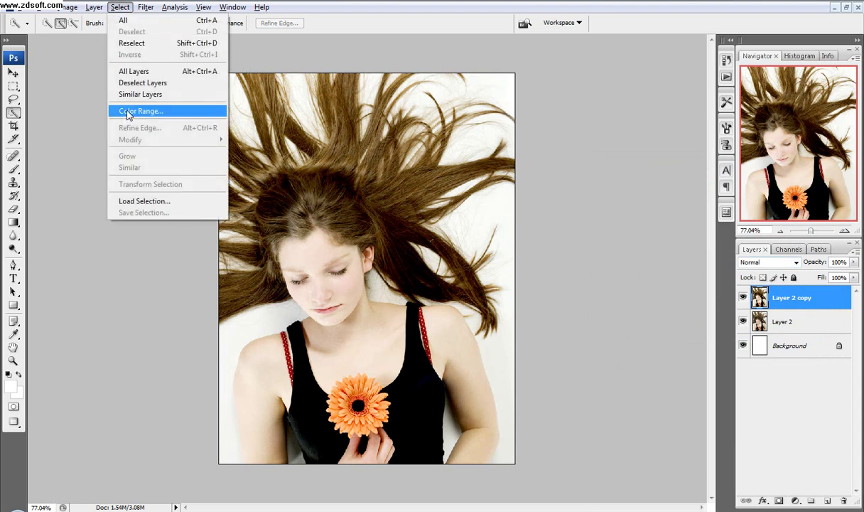
{"action": "left_click", "coordinate": [130, 109]}
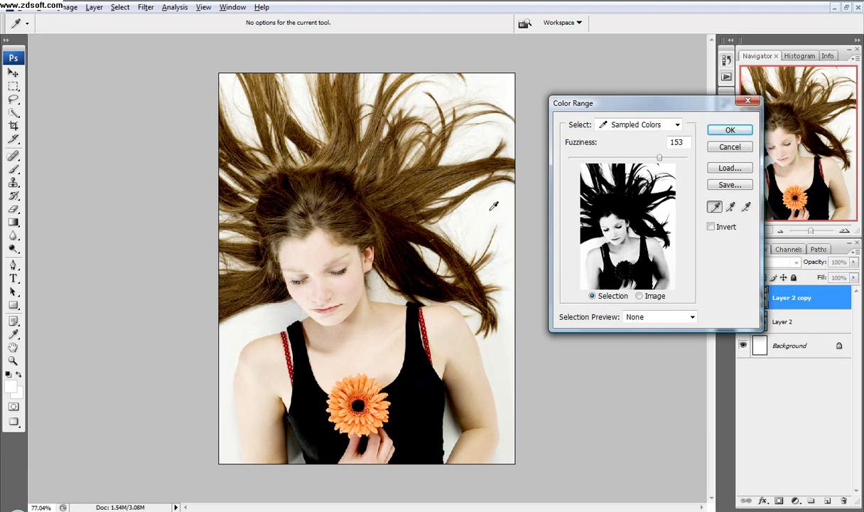
{"action": "left_click", "coordinate": [454, 204]}
{"action": "left_click", "coordinate": [366, 190]}
{"action": "left_click", "coordinate": [324, 153]}
{"action": "left_click", "coordinate": [428, 389]}
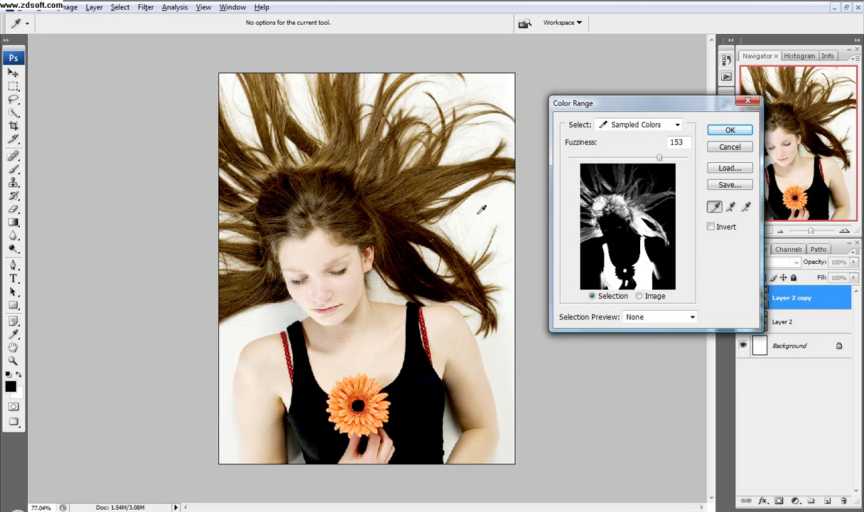
{"action": "left_click", "coordinate": [454, 203]}
{"action": "left_click_drag", "start_coordinate": [659, 158], "coordinate": [692, 168]}
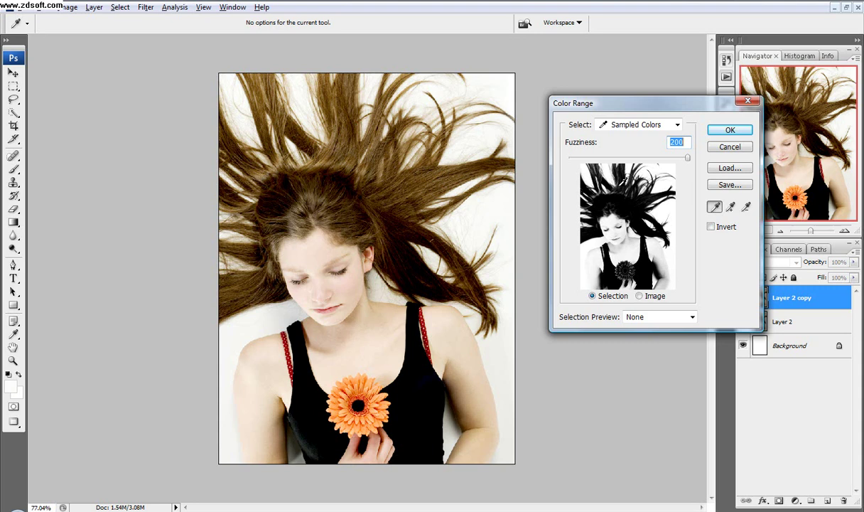
{"action": "left_click_drag", "start_coordinate": [687, 158], "coordinate": [669, 162]}
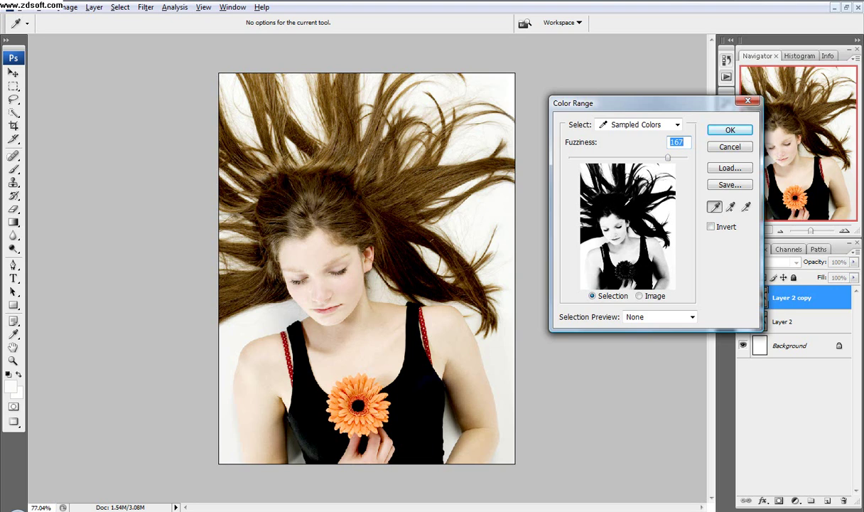
{"action": "left_click", "coordinate": [711, 228]}
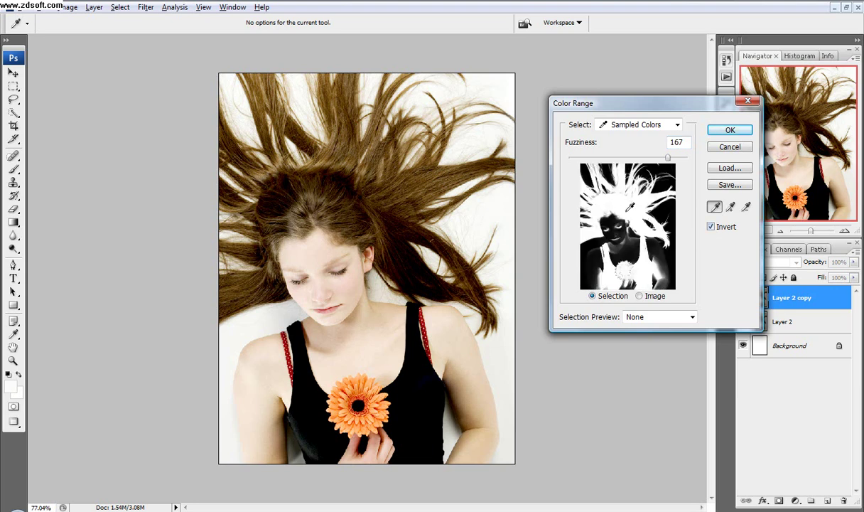
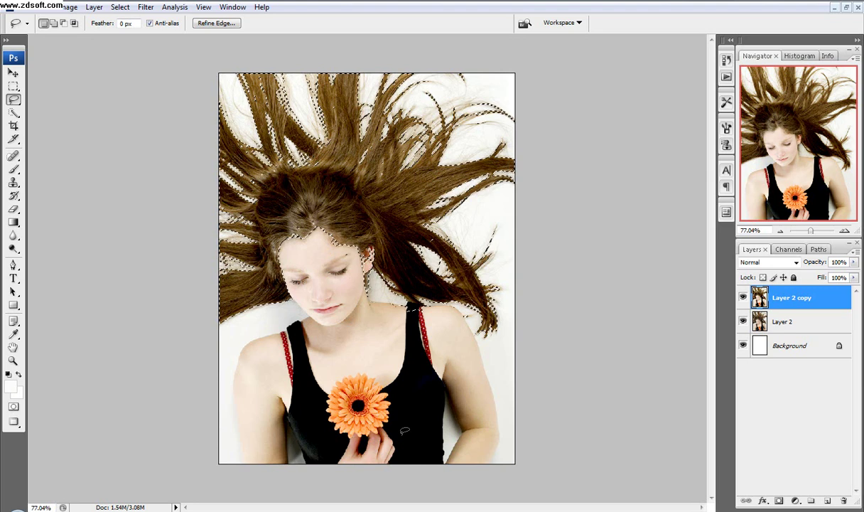
- Subtract the end of the black shoulder strap below the hair from the selection with the Lasso tool
{"action": "scroll", "coordinate": [376, 303], "scroll_direction": "up", "scroll_amount": 4}
{"action": "scroll", "coordinate": [375, 302], "scroll_direction": "up", "scroll_amount": 3}
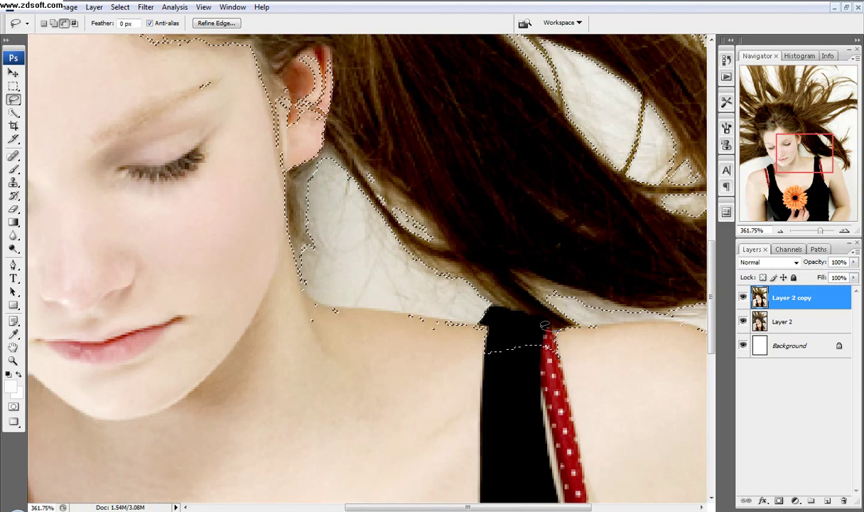
{"action": "mouse_move", "coordinate": [462, 311]}
{"action": "left_mouse_down"}
{"action": "mouse_move", "coordinate": [594, 373]}
{"action": "mouse_move", "coordinate": [551, 330]}
{"action": "left_mouse_up"}
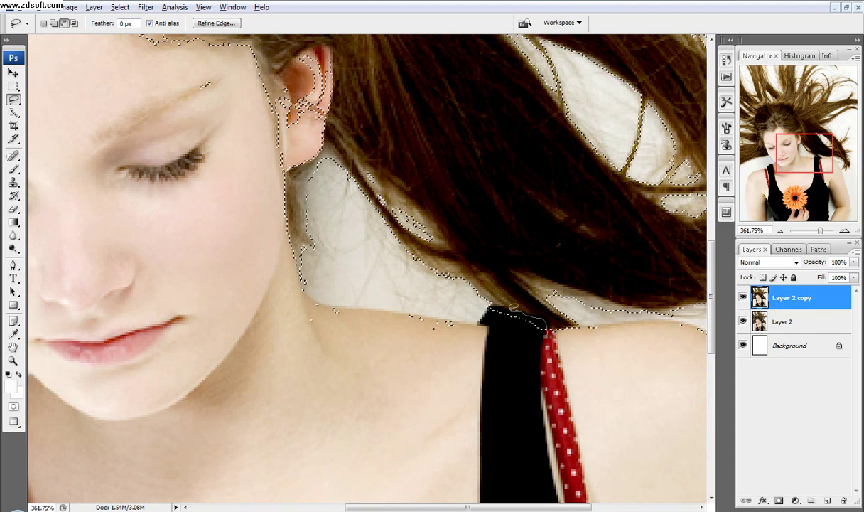
{"action": "left_click_drag", "start_coordinate": [347, 267], "coordinate": [426, 370]}
{"action": "mouse_move", "coordinate": [289, 288]}
{"action": "left_mouse_down"}
{"action": "mouse_move", "coordinate": [363, 415]}
{"action": "mouse_move", "coordinate": [554, 460]}
{"action": "left_mouse_up"}
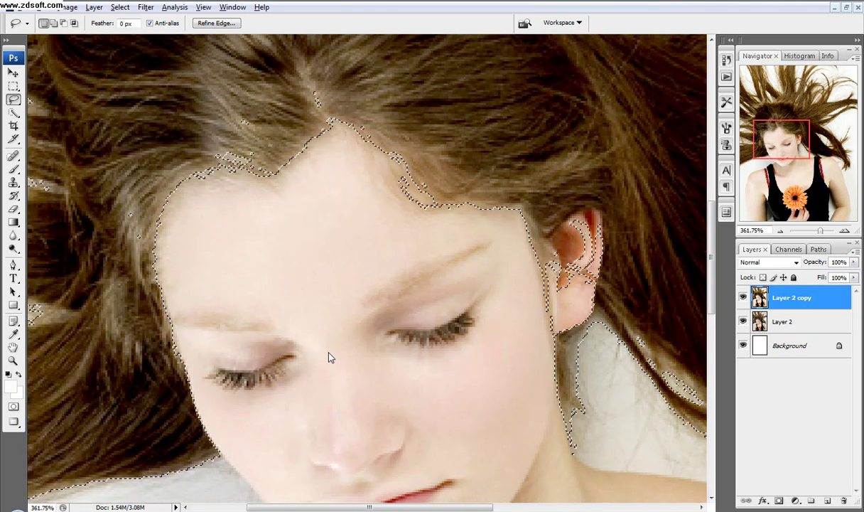
{"action": "key", "text": "alt+space"}
{"action": "left_click_drag", "start_coordinate": [289, 201], "coordinate": [199, 71]}
{"action": "left_click", "coordinate": [199, 71], "text": "alt"}
{"action": "scroll", "coordinate": [412, 171], "scroll_direction": "down", "scroll_amount": 6}
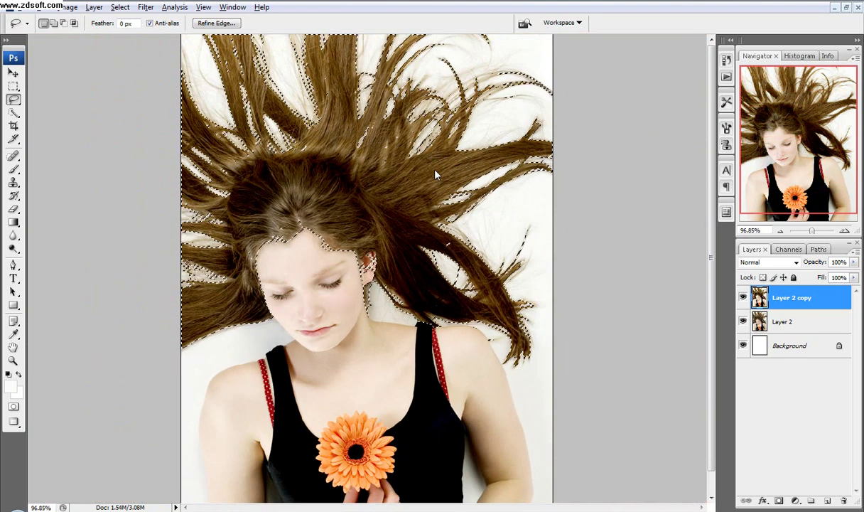
{"action": "scroll", "coordinate": [413, 160], "scroll_direction": "down", "scroll_amount": 1}
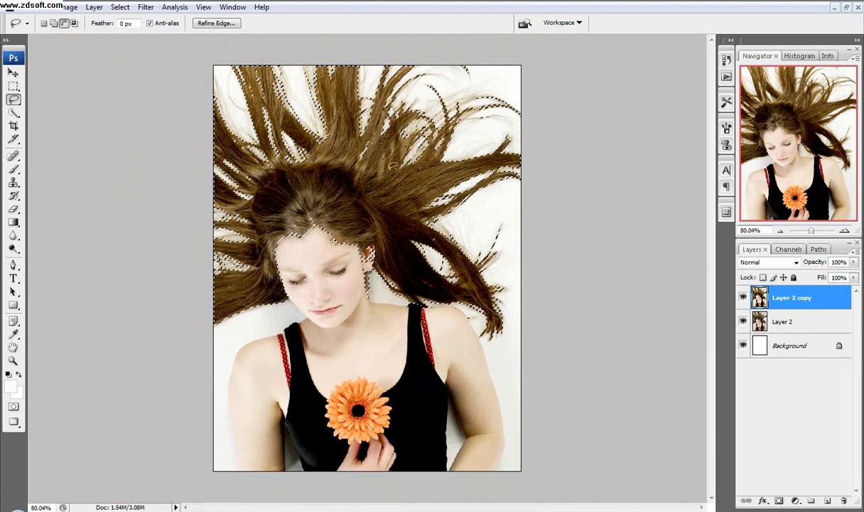
- Try a Hue/Saturation adjustment layer on the selected hair with hue +103 and with lightness -100, then cancel it and deselect
{"action": "left_click", "coordinate": [795, 500]}
{"action": "left_click", "coordinate": [733, 386]}
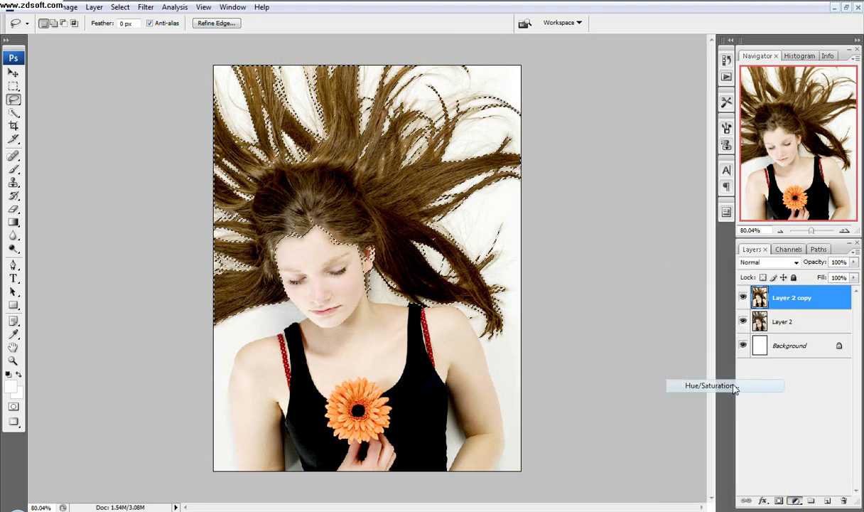
{"action": "left_click_drag", "start_coordinate": [688, 226], "coordinate": [726, 224]}
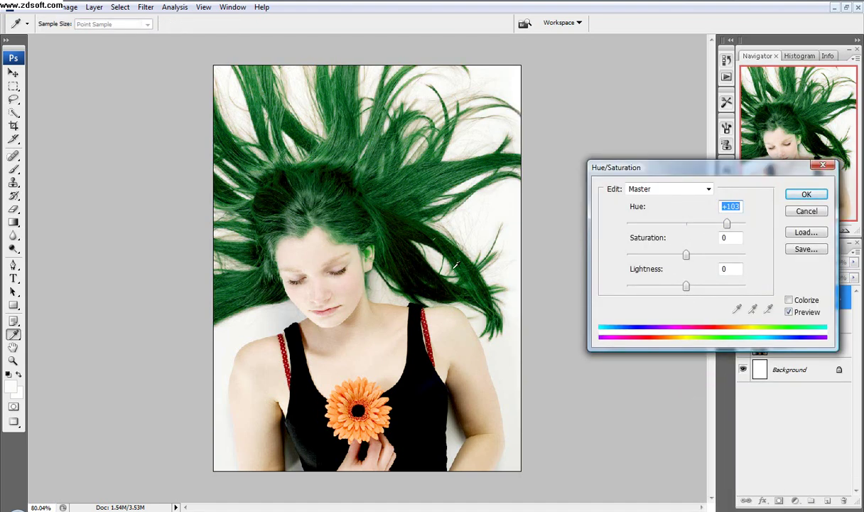
{"action": "left_click_drag", "start_coordinate": [727, 224], "coordinate": [687, 224]}
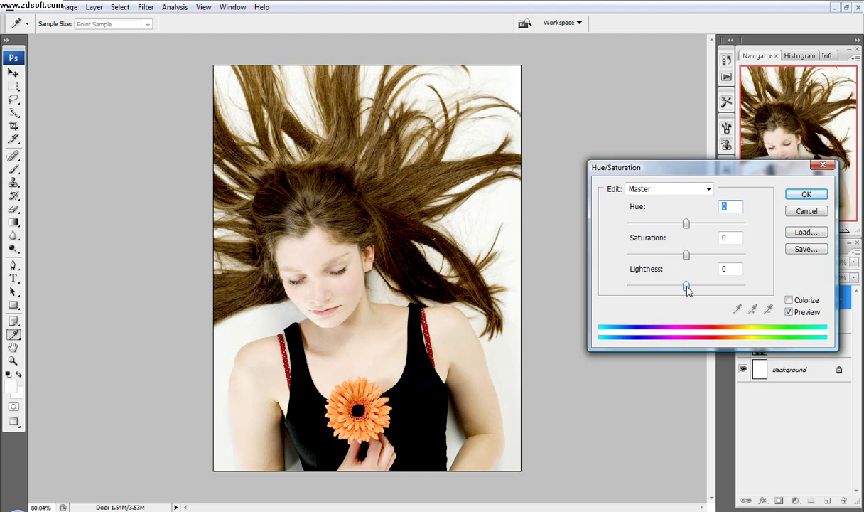
{"action": "left_click_drag", "start_coordinate": [687, 288], "coordinate": [558, 281]}
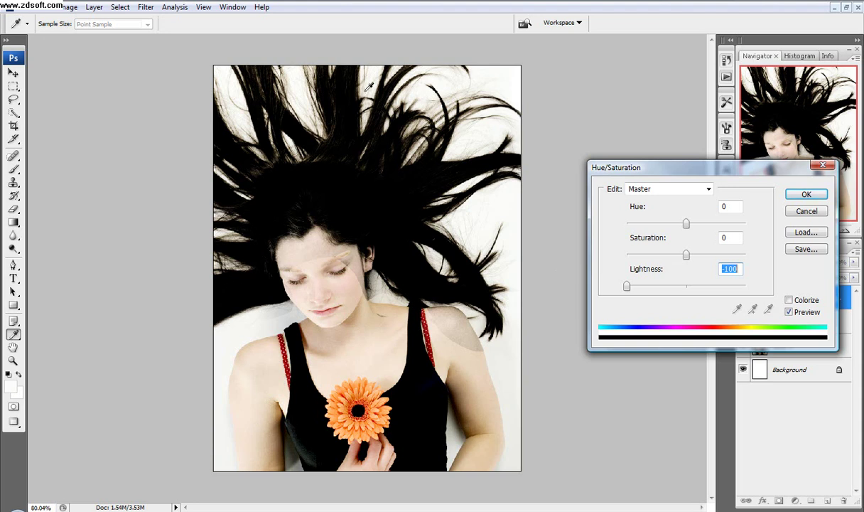
{"action": "left_click_drag", "start_coordinate": [627, 285], "coordinate": [688, 287]}
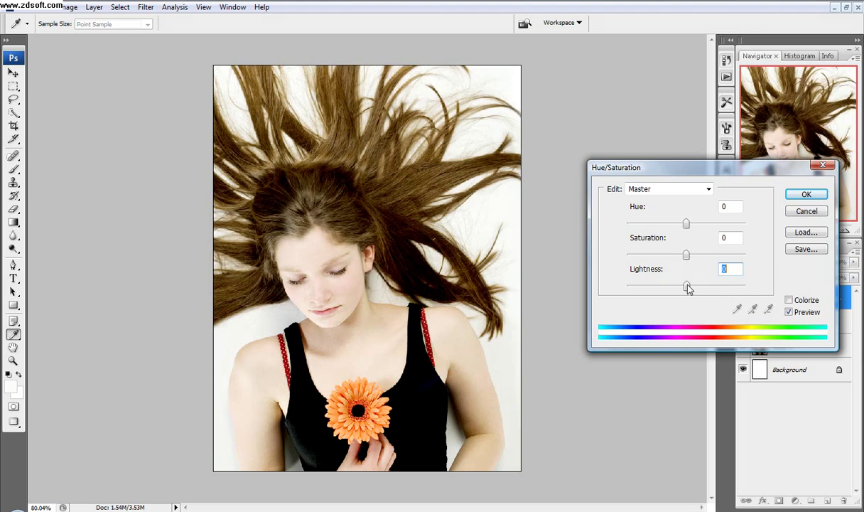
{"action": "left_click", "coordinate": [806, 212]}
{"action": "key", "text": "l"}
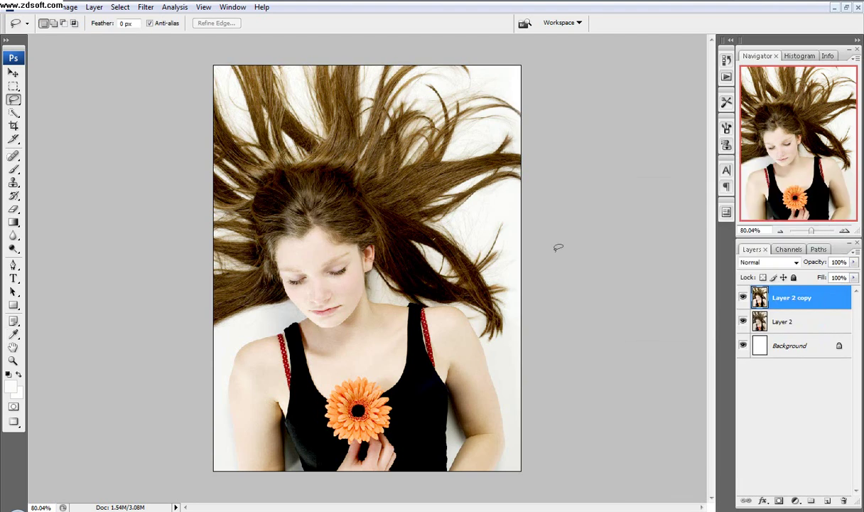
- Compare the hair's contrast against the background in the Red, Green and Blue channels, and examine the strands in Blue
{"action": "left_click", "coordinate": [788, 250]}
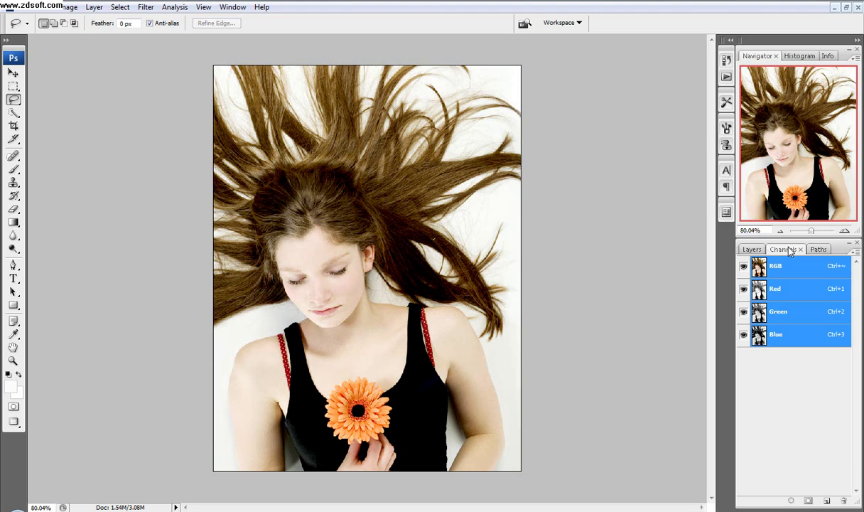
{"action": "left_click", "coordinate": [792, 294]}
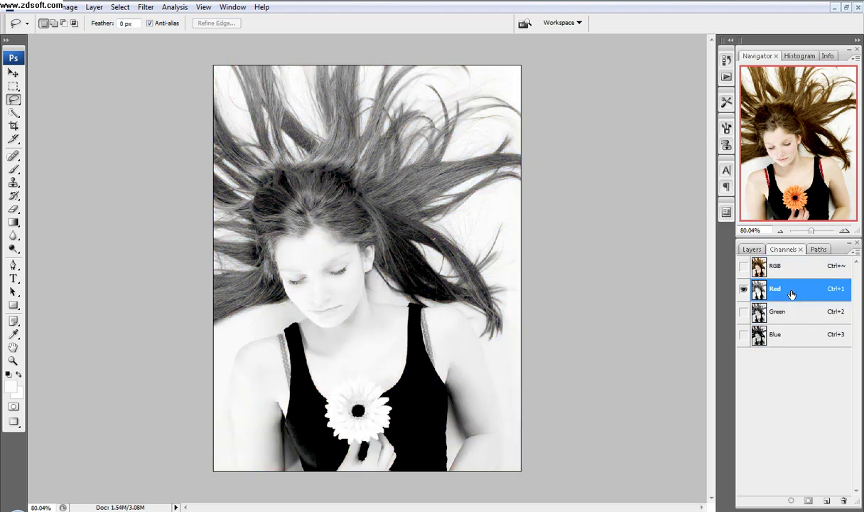
{"action": "left_click", "coordinate": [795, 317]}
{"action": "left_click", "coordinate": [794, 342]}
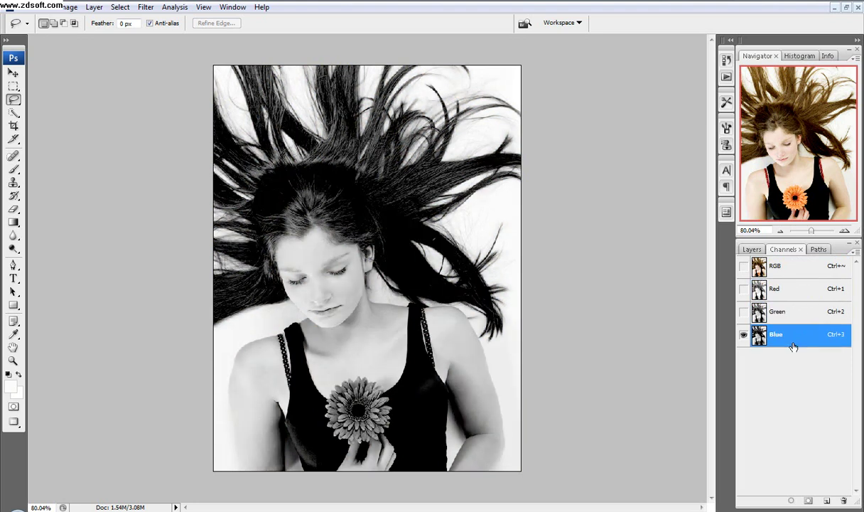
{"action": "left_click", "coordinate": [797, 274]}
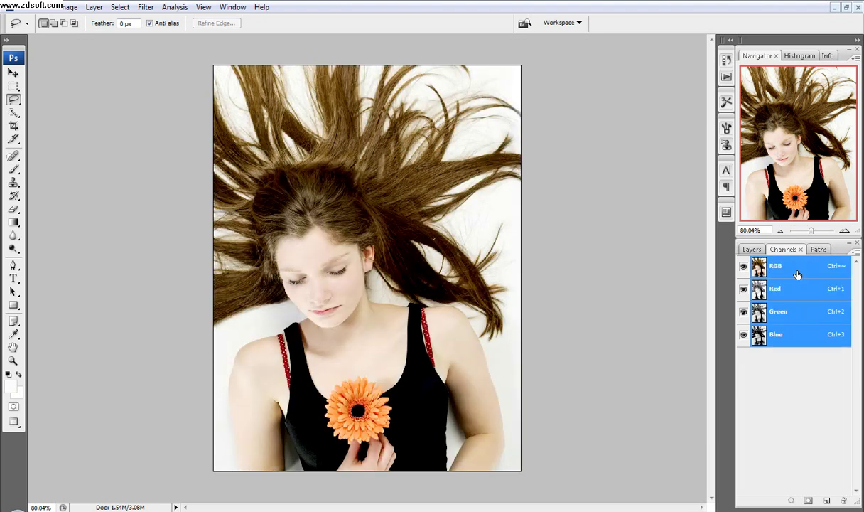
{"action": "left_click", "coordinate": [795, 290]}
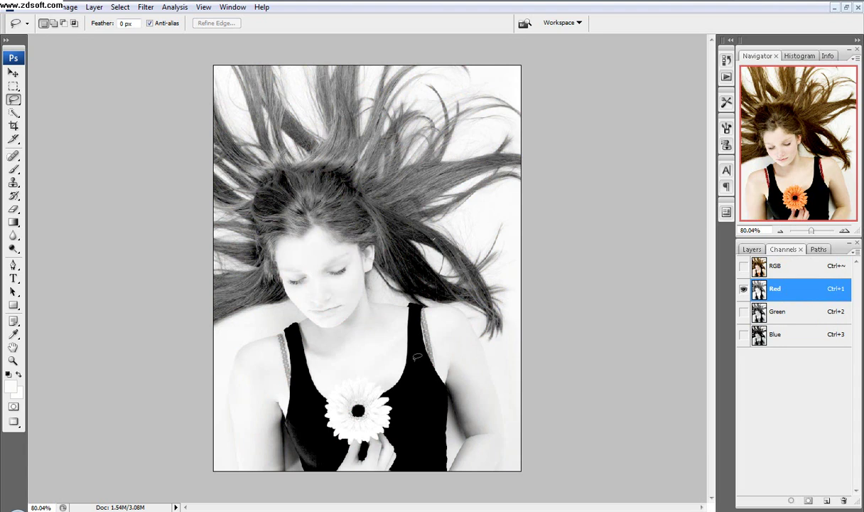
{"action": "left_click", "coordinate": [801, 317]}
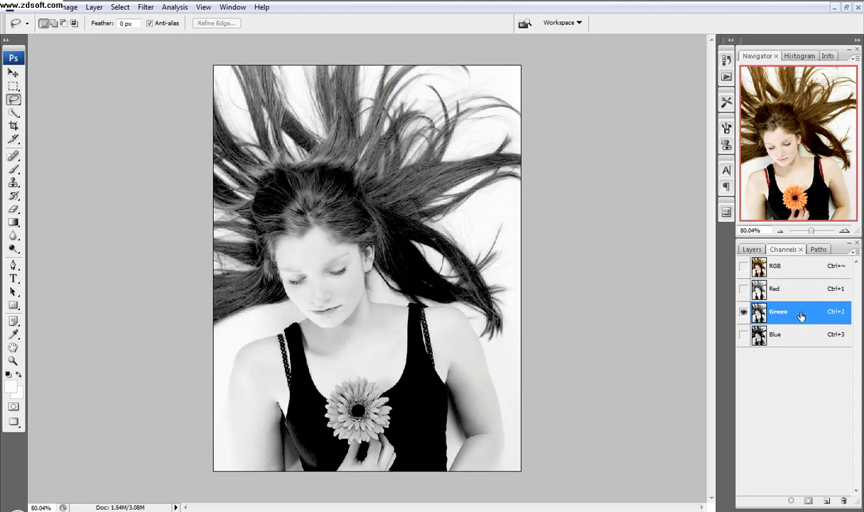
{"action": "left_click", "coordinate": [795, 339]}
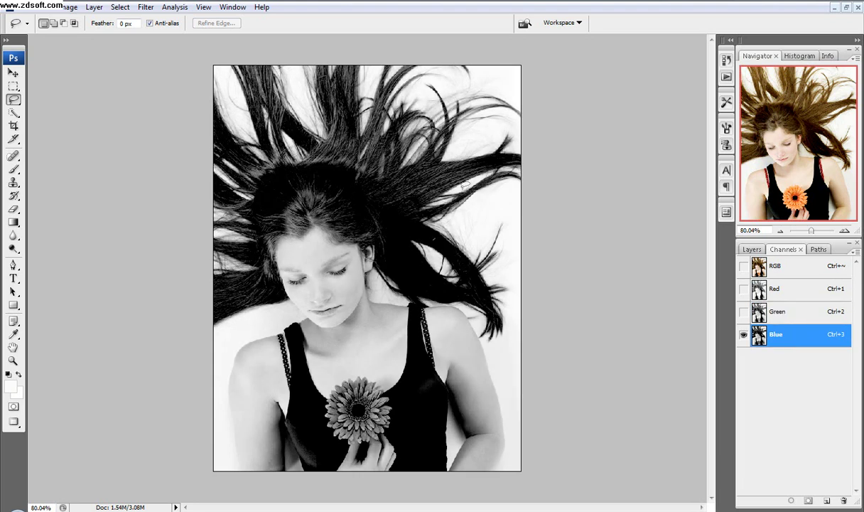
{"action": "scroll", "coordinate": [480, 98], "scroll_direction": "up", "scroll_amount": 6}
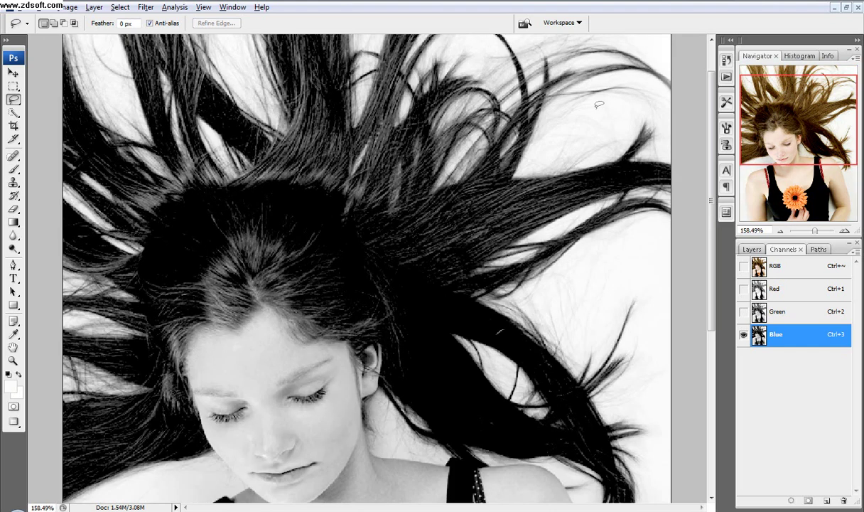
{"action": "scroll", "coordinate": [482, 212], "scroll_direction": "down", "scroll_amount": 6}
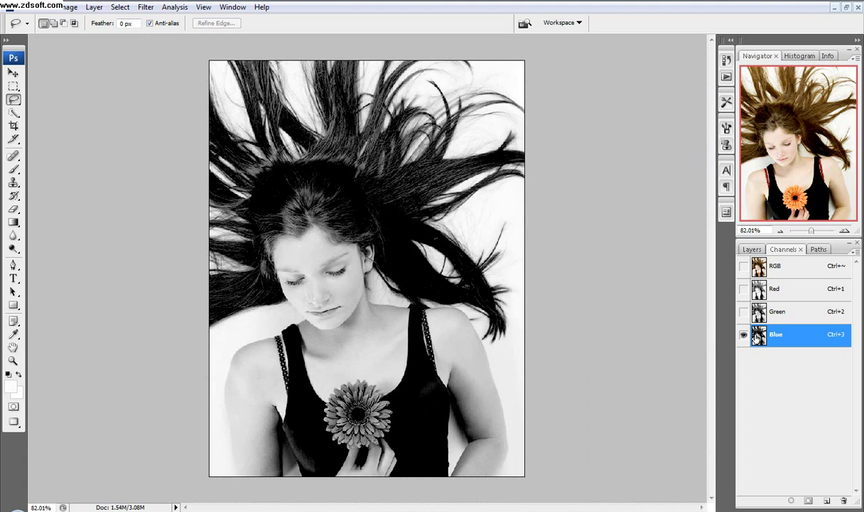
- Load the Blue channel as a selection and return to the full-color image and its layers
{"action": "left_click", "coordinate": [757, 340], "text": "ctrl"}
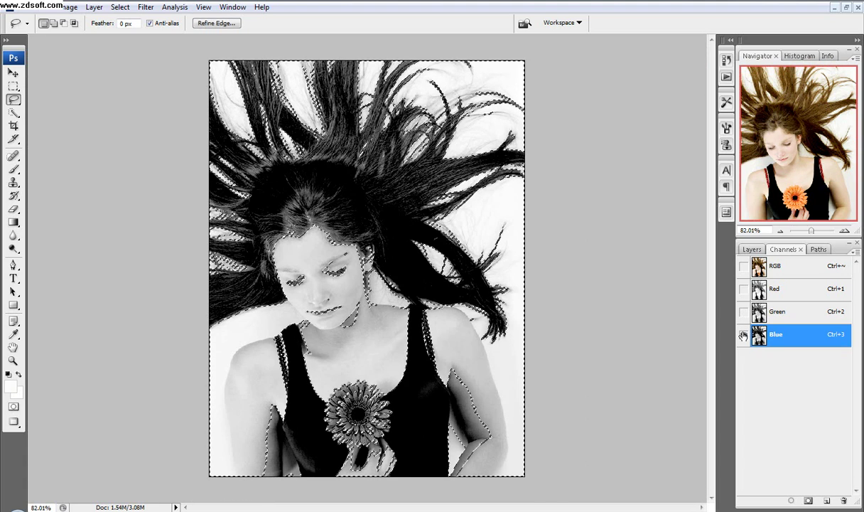
{"action": "left_click", "coordinate": [806, 270]}
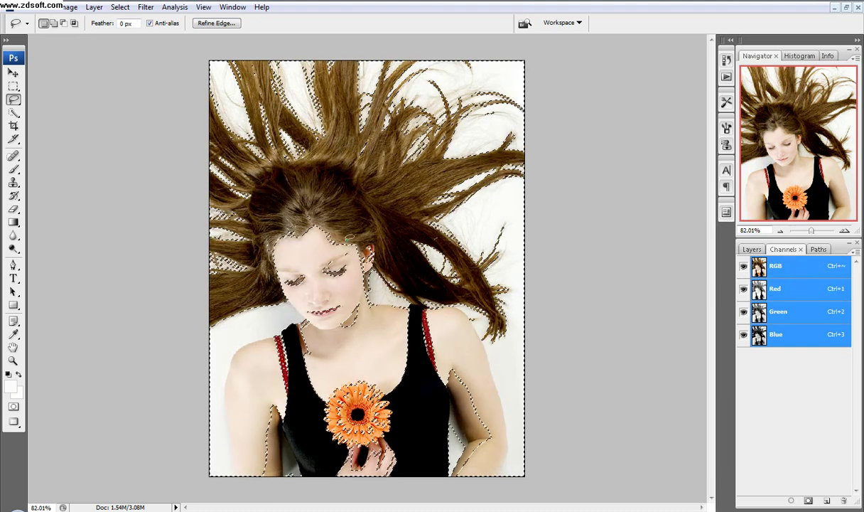
{"action": "left_click", "coordinate": [752, 249]}
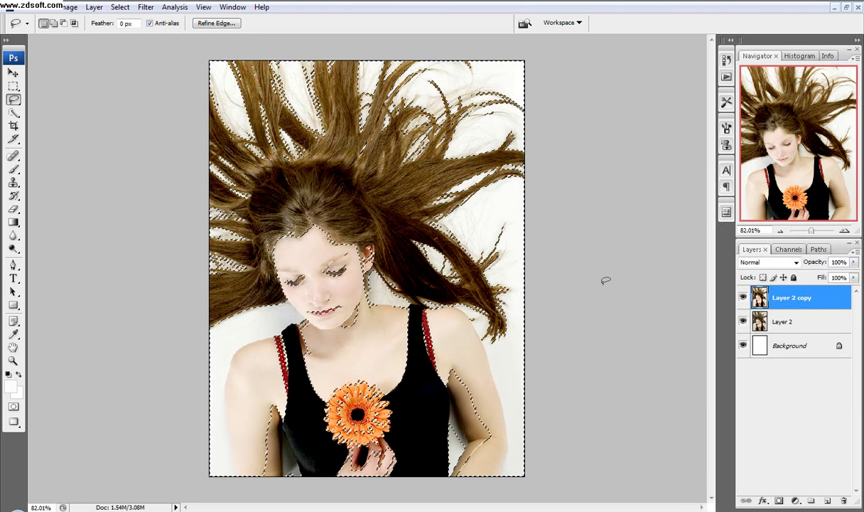
- Try shifting the hue with a Hue/Saturation adjustment layer on the channel selection and on its inverse, discarding each adjustment
{"action": "left_click", "coordinate": [796, 501]}
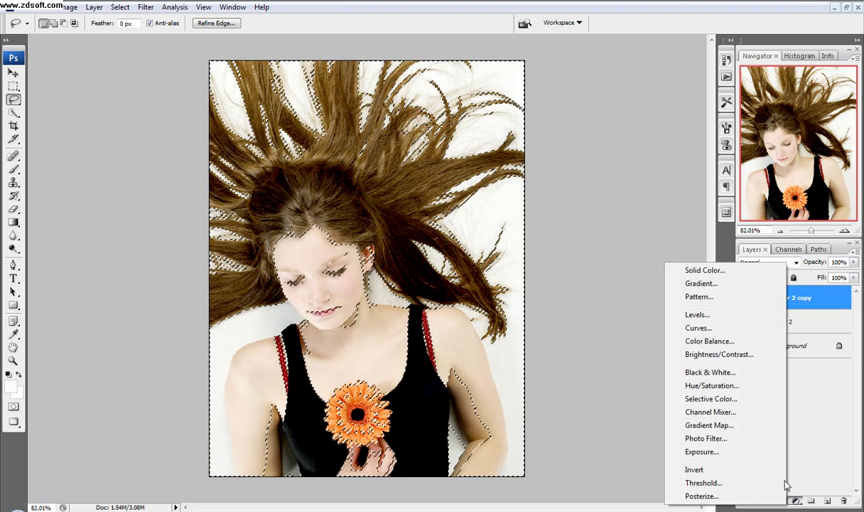
{"action": "left_click", "coordinate": [708, 384]}
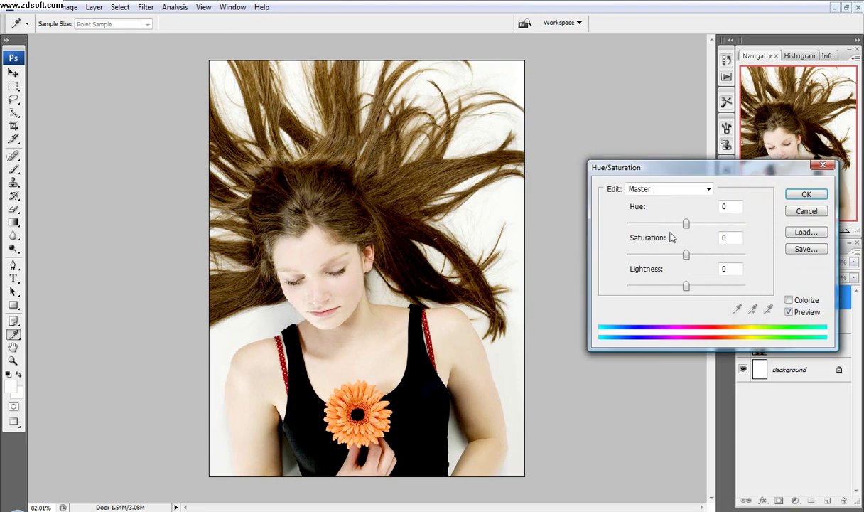
{"action": "left_click_drag", "start_coordinate": [683, 226], "coordinate": [711, 226]}
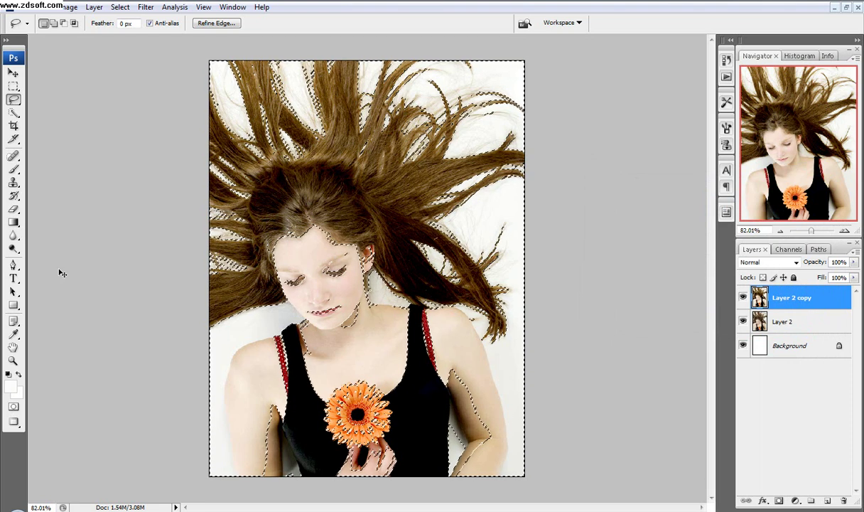
{"action": "left_click", "coordinate": [797, 501]}
{"action": "left_click", "coordinate": [712, 385]}
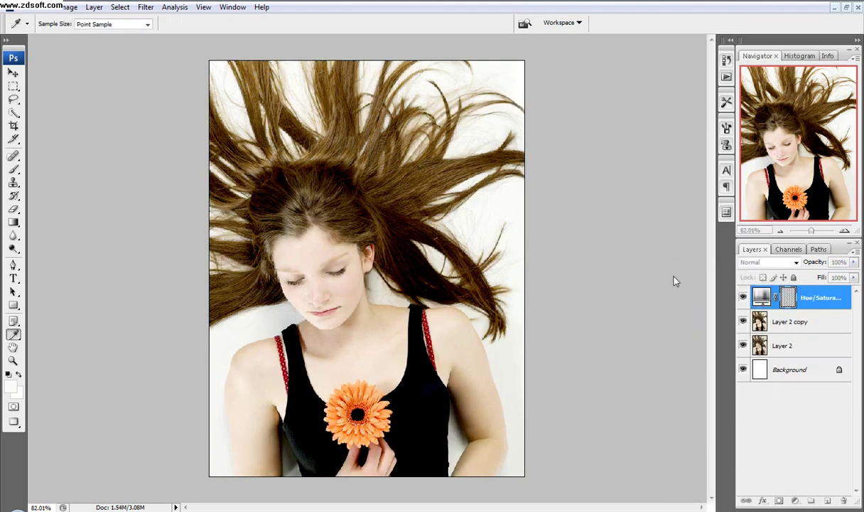
{"action": "left_click_drag", "start_coordinate": [686, 223], "coordinate": [731, 224]}
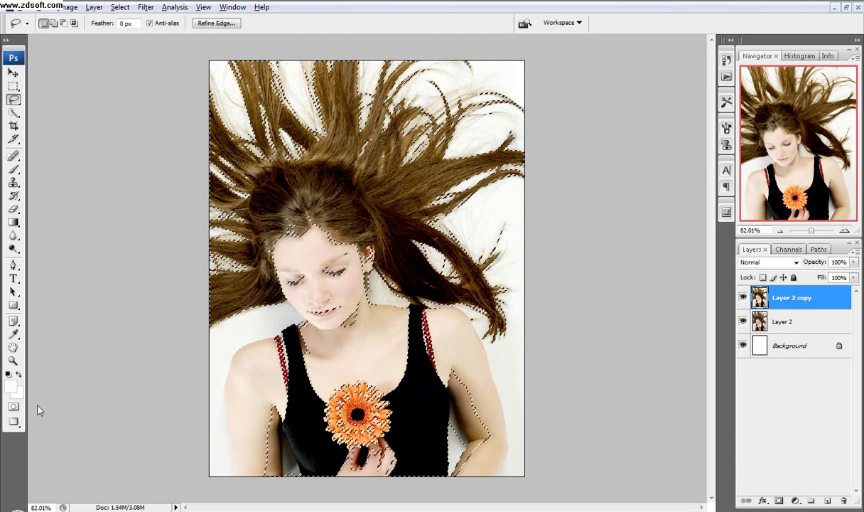
- Enter Quick Mask mode and mask the woman's arms, black top and flower with a black brush, starting at 125 px
{"action": "left_click", "coordinate": [13, 407]}
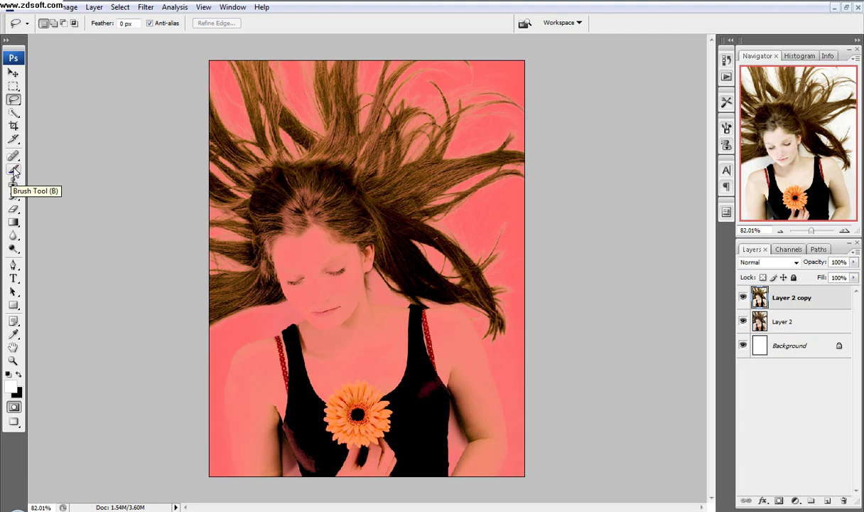
{"action": "left_click", "coordinate": [14, 170]}
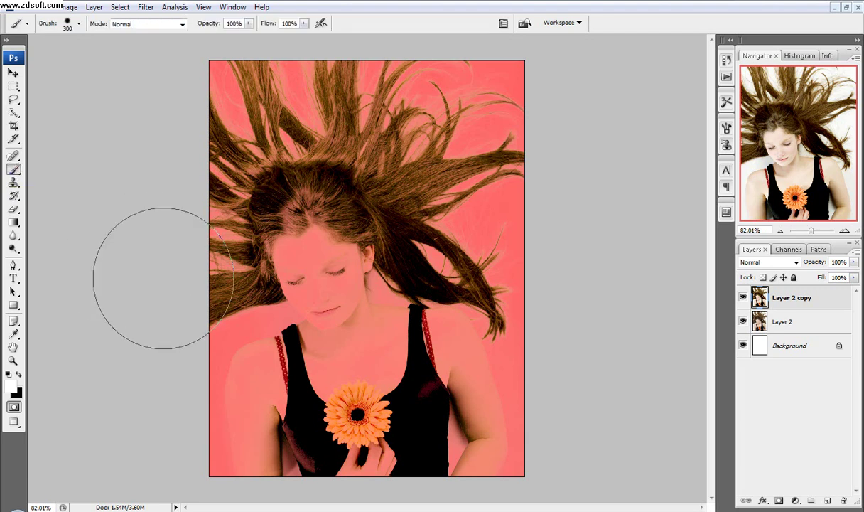
{"action": "key", "text": "bracketleft"}
{"action": "key", "text": "bracketleft"}
{"action": "key", "text": "bracketleft"}
{"action": "key", "text": "bracketleft"}
{"action": "key", "text": "x"}
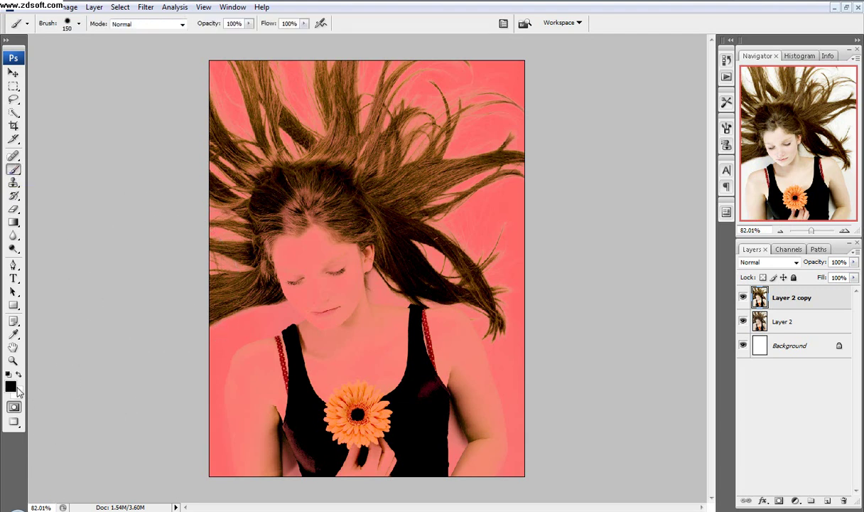
{"action": "key", "text": "bracketleft"}
{"action": "key", "text": "bracketleft"}
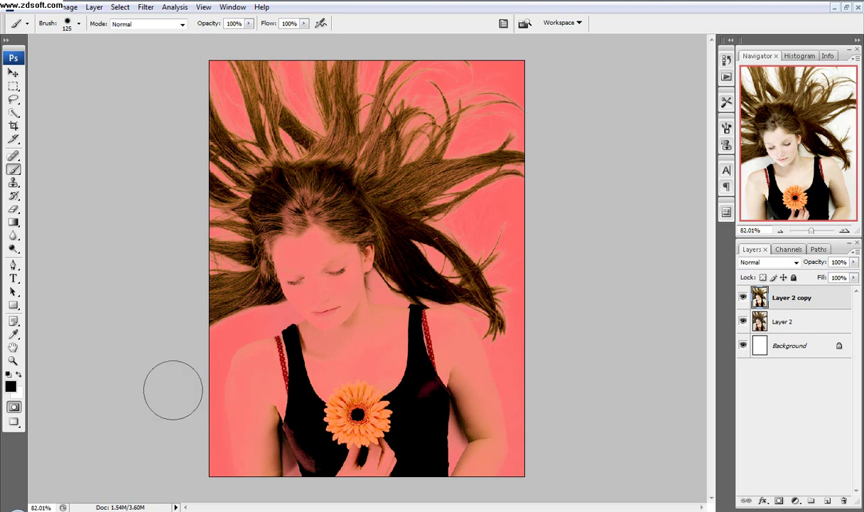
{"action": "mouse_move", "coordinate": [241, 384]}
{"action": "left_mouse_down"}
{"action": "mouse_move", "coordinate": [508, 413]}
{"action": "mouse_move", "coordinate": [191, 428]}
{"action": "mouse_move", "coordinate": [451, 453]}
{"action": "mouse_move", "coordinate": [536, 448]}
{"action": "mouse_move", "coordinate": [217, 485]}
{"action": "mouse_move", "coordinate": [142, 485]}
{"action": "mouse_move", "coordinate": [379, 437]}
{"action": "mouse_move", "coordinate": [499, 396]}
{"action": "mouse_move", "coordinate": [419, 385]}
{"action": "mouse_move", "coordinate": [191, 406]}
{"action": "mouse_move", "coordinate": [217, 386]}
{"action": "mouse_move", "coordinate": [272, 371]}
{"action": "mouse_move", "coordinate": [399, 369]}
{"action": "mouse_move", "coordinate": [499, 390]}
{"action": "left_mouse_up"}
- Mask the neck and the lower face up to the eyes with a 60 px black brush
{"action": "key", "text": "bracketright"}
{"action": "key", "text": "bracketright"}
{"action": "key", "text": "bracketleft"}
{"action": "key", "text": "bracketleft"}
{"action": "key", "text": "bracketleft"}
{"action": "key", "text": "bracketleft"}
{"action": "key", "text": "bracketleft"}
{"action": "key", "text": "bracketleft"}
{"action": "mouse_move", "coordinate": [328, 332]}
{"action": "left_mouse_down"}
{"action": "mouse_move", "coordinate": [304, 269]}
{"action": "mouse_move", "coordinate": [365, 328]}
{"action": "mouse_move", "coordinate": [434, 338]}
{"action": "mouse_move", "coordinate": [367, 322]}
{"action": "mouse_move", "coordinate": [354, 308]}
{"action": "mouse_move", "coordinate": [344, 269]}
{"action": "left_mouse_up"}
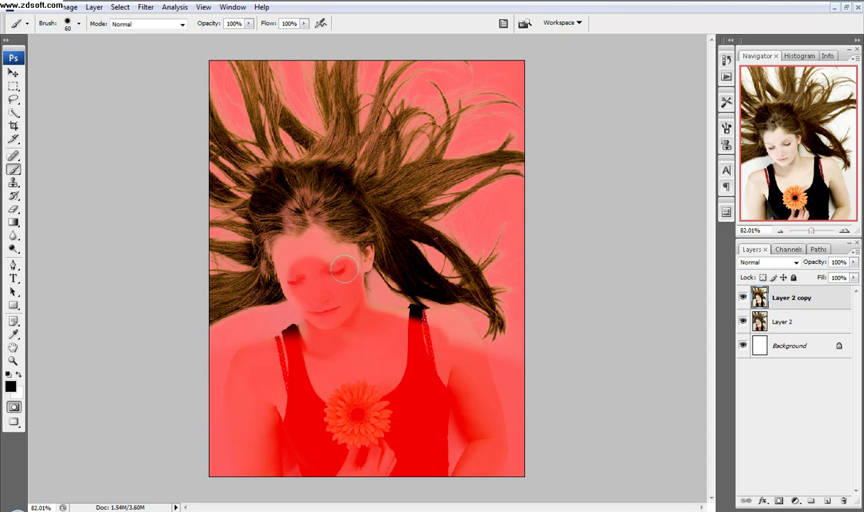
- Mask the upper end of the left black shoulder strap and the skin around it with the 60 px brush
{"action": "key", "text": "ctrl+plus"}
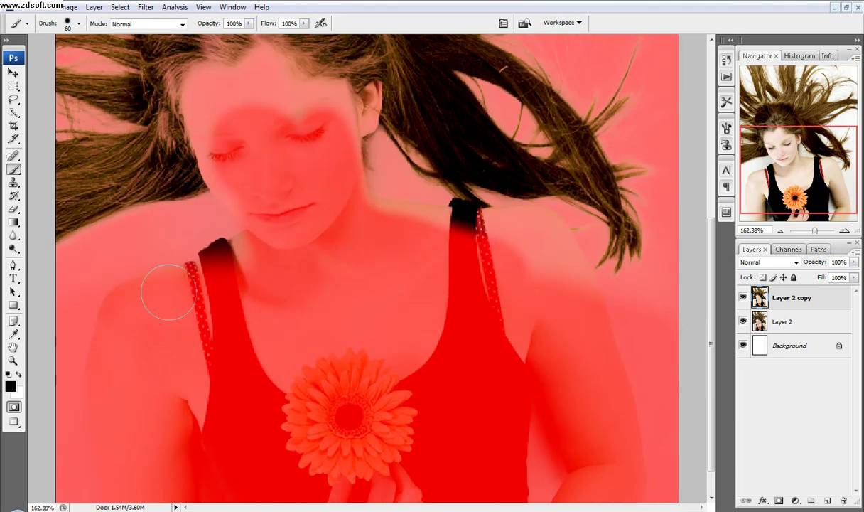
{"action": "right_click", "coordinate": [171, 292]}
{"action": "key", "text": "Return"}
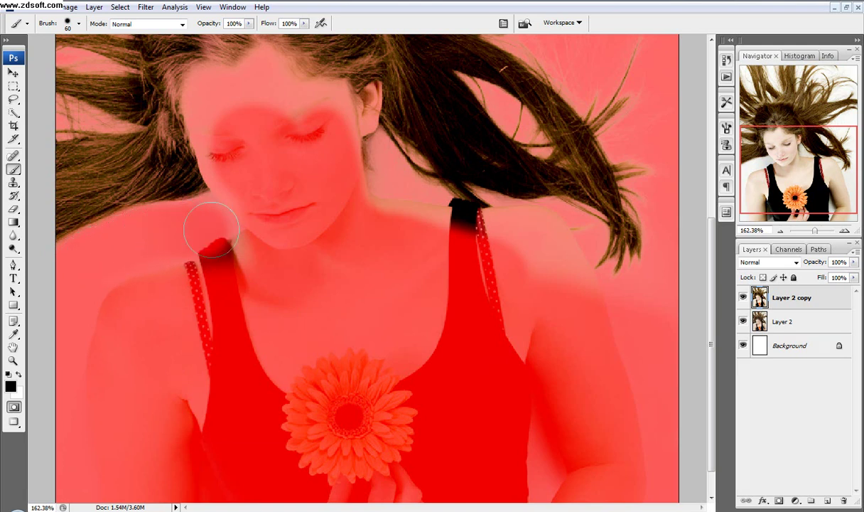
- Set the brush diameter to 30 px and mask the left cheek and the forehead up to the hairline
{"action": "scroll", "coordinate": [248, 346], "scroll_direction": "up", "scroll_amount": 5}
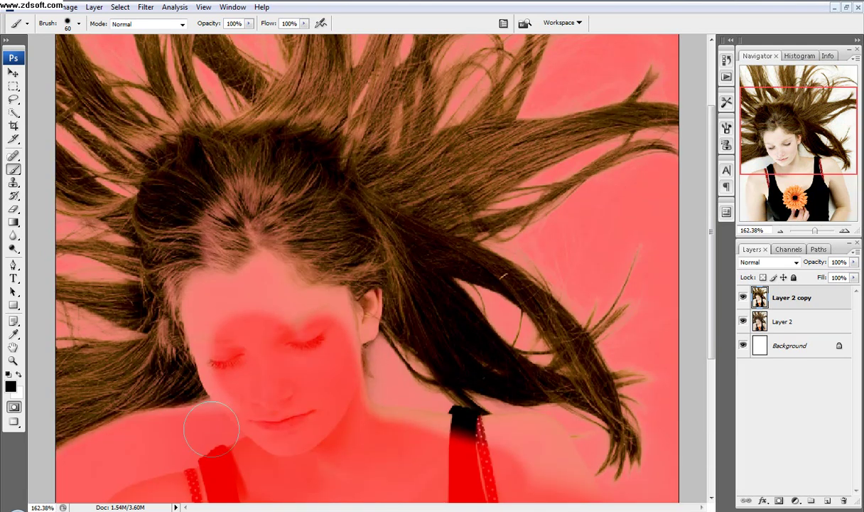
{"action": "right_click", "coordinate": [243, 377]}
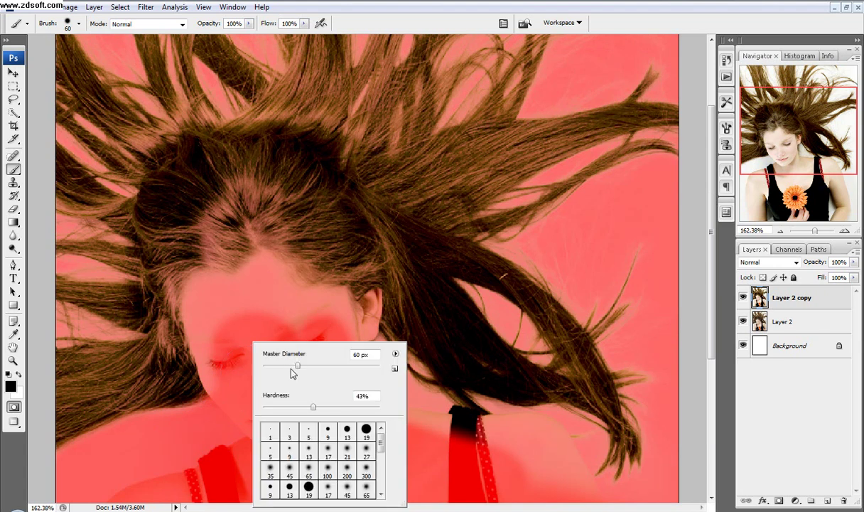
{"action": "left_click_drag", "start_coordinate": [297, 366], "coordinate": [278, 366]}
{"action": "key", "text": "Return"}
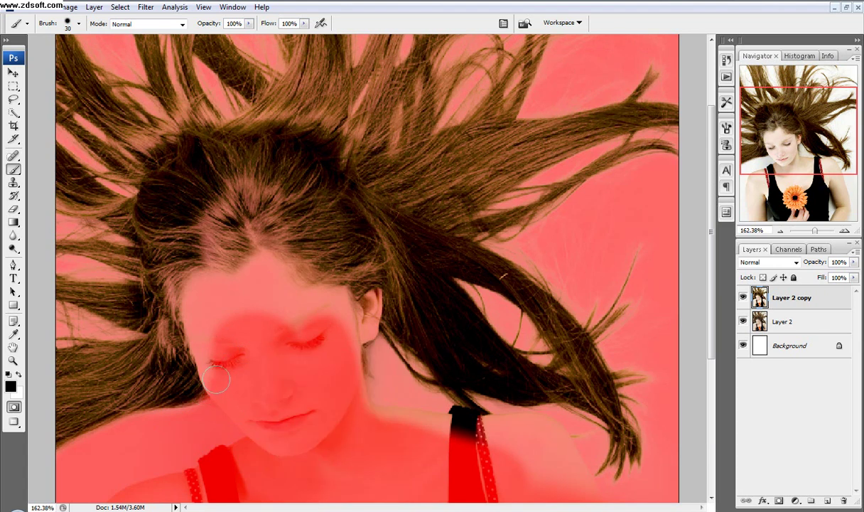
{"action": "mouse_move", "coordinate": [216, 380]}
{"action": "left_mouse_down"}
{"action": "mouse_move", "coordinate": [195, 308]}
{"action": "mouse_move", "coordinate": [200, 289]}
{"action": "mouse_move", "coordinate": [217, 290]}
{"action": "mouse_move", "coordinate": [217, 308]}
{"action": "mouse_move", "coordinate": [235, 320]}
{"action": "left_mouse_up"}
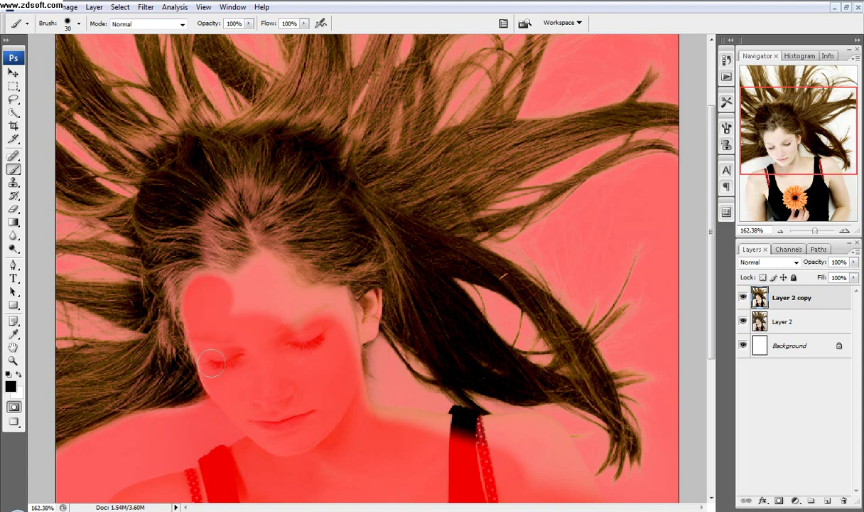
{"action": "mouse_move", "coordinate": [209, 333]}
{"action": "left_mouse_down"}
{"action": "mouse_move", "coordinate": [268, 270]}
{"action": "mouse_move", "coordinate": [291, 298]}
{"action": "mouse_move", "coordinate": [337, 300]}
{"action": "mouse_move", "coordinate": [342, 345]}
{"action": "mouse_move", "coordinate": [295, 314]}
{"action": "mouse_move", "coordinate": [249, 299]}
{"action": "mouse_move", "coordinate": [289, 341]}
{"action": "mouse_move", "coordinate": [238, 293]}
{"action": "mouse_move", "coordinate": [255, 275]}
{"action": "left_mouse_up"}
{"action": "scroll", "coordinate": [303, 401], "scroll_direction": "down", "scroll_amount": 5}
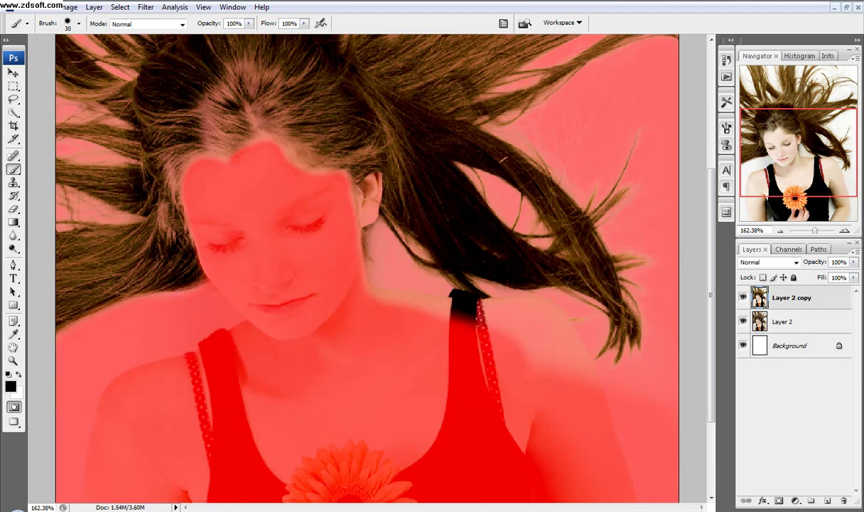
- Mask the top of the black shoulder strap, the shoulder beside it and the gap below the ear with 30 px and 20 px black brushes
{"action": "mouse_move", "coordinate": [438, 308]}
{"action": "left_mouse_down"}
{"action": "mouse_move", "coordinate": [371, 293]}
{"action": "mouse_move", "coordinate": [522, 337]}
{"action": "mouse_move", "coordinate": [584, 386]}
{"action": "left_mouse_up"}
{"action": "mouse_move", "coordinate": [573, 363]}
{"action": "left_mouse_down"}
{"action": "mouse_move", "coordinate": [550, 335]}
{"action": "mouse_move", "coordinate": [552, 313]}
{"action": "mouse_move", "coordinate": [501, 311]}
{"action": "left_mouse_up"}
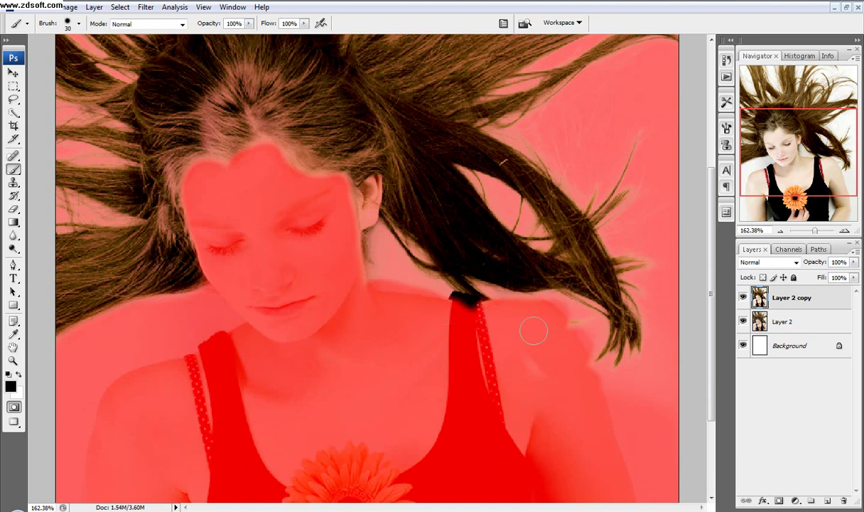
{"action": "key", "text": "bracketleft"}
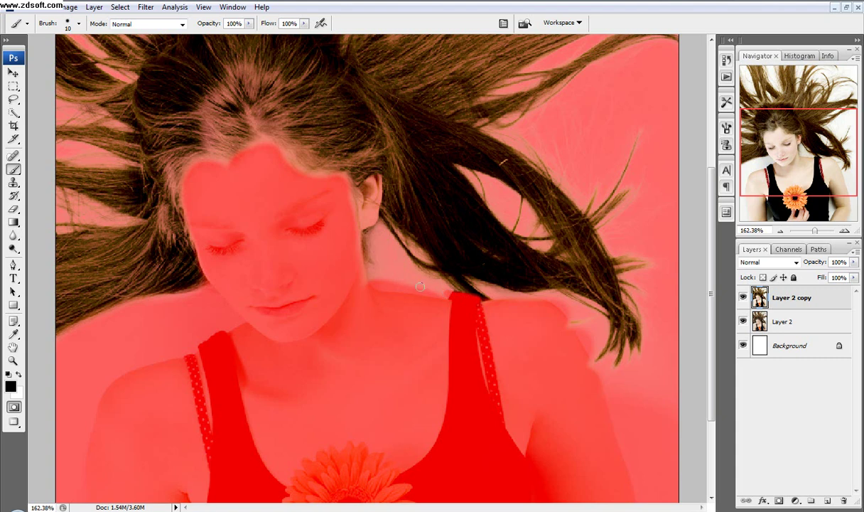
{"action": "key", "text": "bracketright"}
{"action": "mouse_move", "coordinate": [420, 286]}
{"action": "left_mouse_down"}
{"action": "mouse_move", "coordinate": [356, 265]}
{"action": "mouse_move", "coordinate": [367, 246]}
{"action": "mouse_move", "coordinate": [395, 276]}
{"action": "mouse_move", "coordinate": [351, 364]}
{"action": "mouse_move", "coordinate": [350, 424]}
{"action": "left_mouse_up"}
- Apply Levels to the Quick Mask with a black input level of 60 and a midtone value of 0.75
{"action": "scroll", "coordinate": [381, 372], "scroll_direction": "up", "scroll_amount": 5}
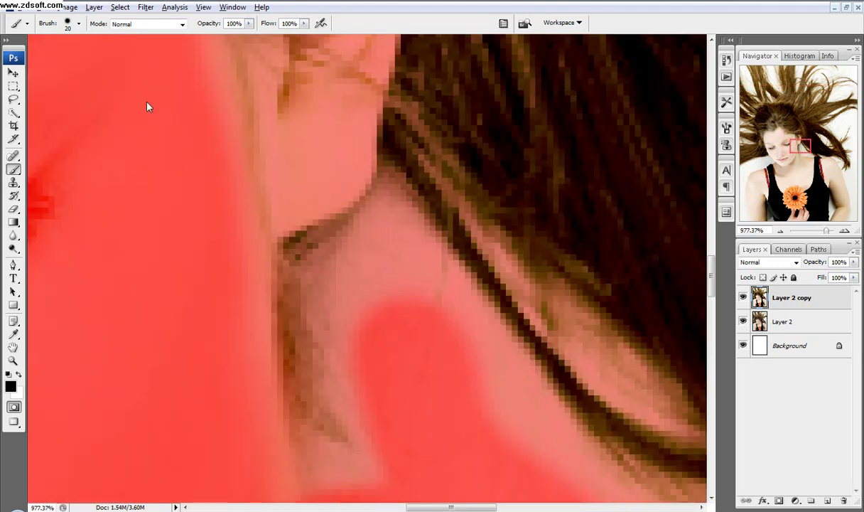
{"action": "left_click", "coordinate": [69, 7]}
{"action": "left_click", "coordinate": [67, 10]}
{"action": "left_click", "coordinate": [69, 9]}
{"action": "mouse_move", "coordinate": [106, 37]}
{"action": "left_click", "coordinate": [242, 37]}
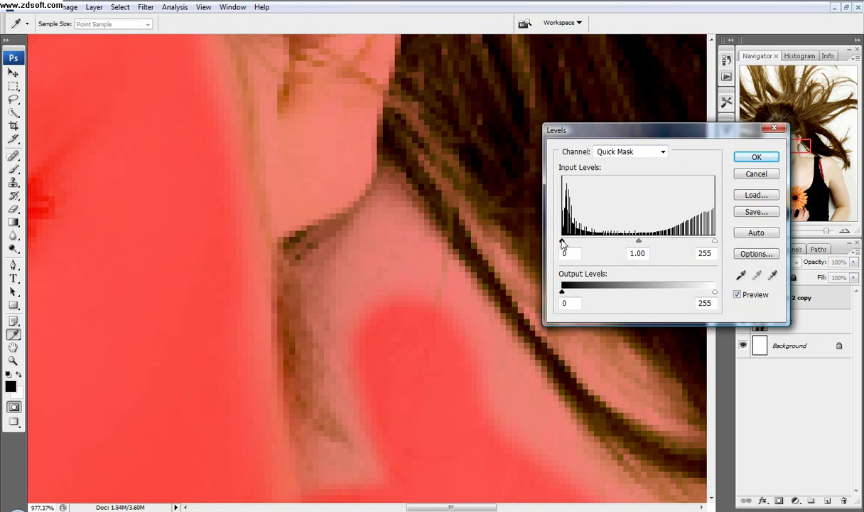
{"action": "left_click_drag", "start_coordinate": [565, 243], "coordinate": [597, 243]}
{"action": "mouse_move", "coordinate": [656, 243]}
{"action": "left_mouse_down"}
{"action": "mouse_move", "coordinate": [641, 244]}
{"action": "mouse_move", "coordinate": [675, 244]}
{"action": "mouse_move", "coordinate": [668, 246]}
{"action": "left_mouse_up"}
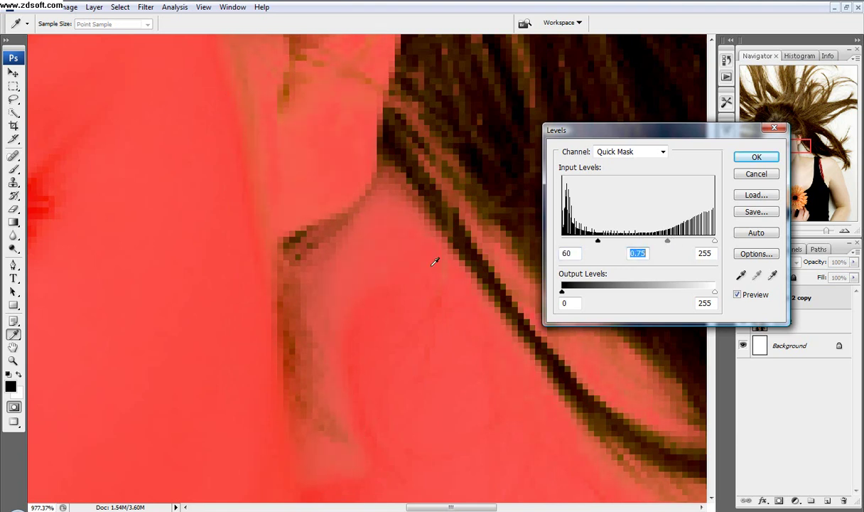
{"action": "left_click", "coordinate": [750, 163]}
- Exit Quick Mask mode and add a Hue/Saturation adjustment layer above Layer 2 copy, limited to the hair selection
{"action": "scroll", "coordinate": [453, 278], "scroll_direction": "down", "scroll_amount": 3}
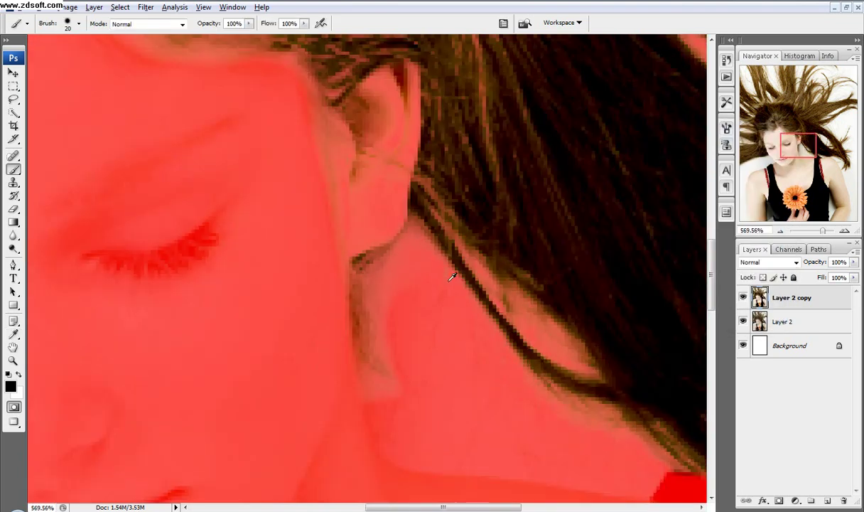
{"action": "scroll", "coordinate": [452, 277], "scroll_direction": "down", "scroll_amount": 10}
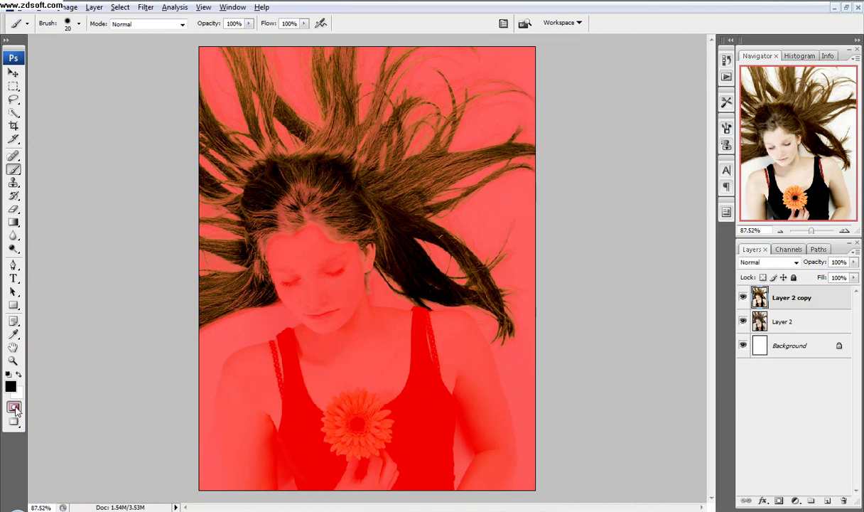
{"action": "left_click", "coordinate": [14, 407]}
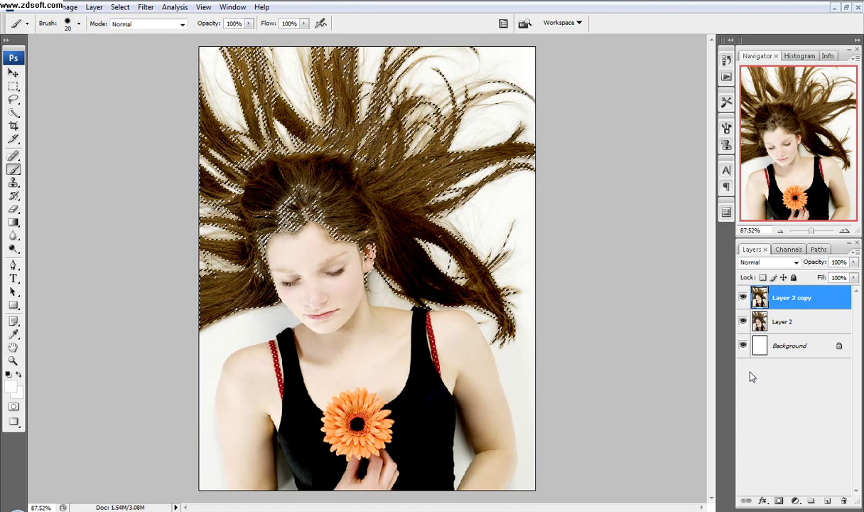
{"action": "left_click", "coordinate": [779, 501]}
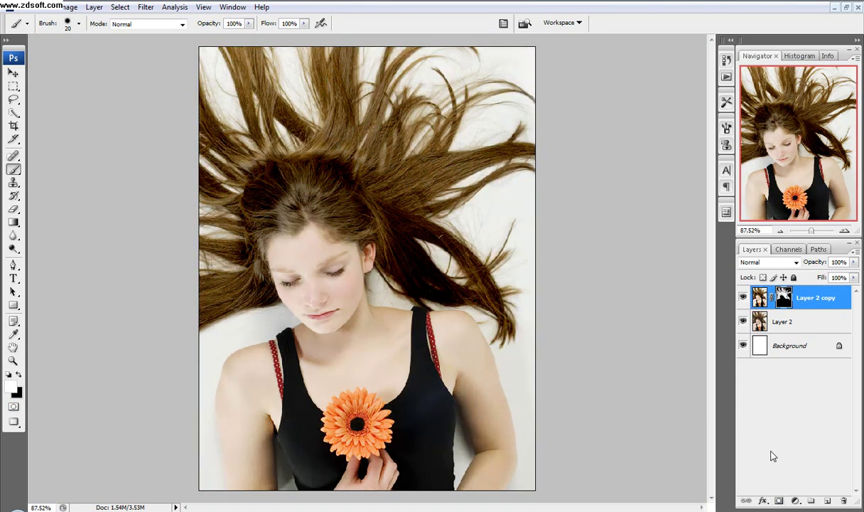
{"action": "key", "text": "ctrl+shift+d"}
{"action": "left_click", "coordinate": [795, 500]}
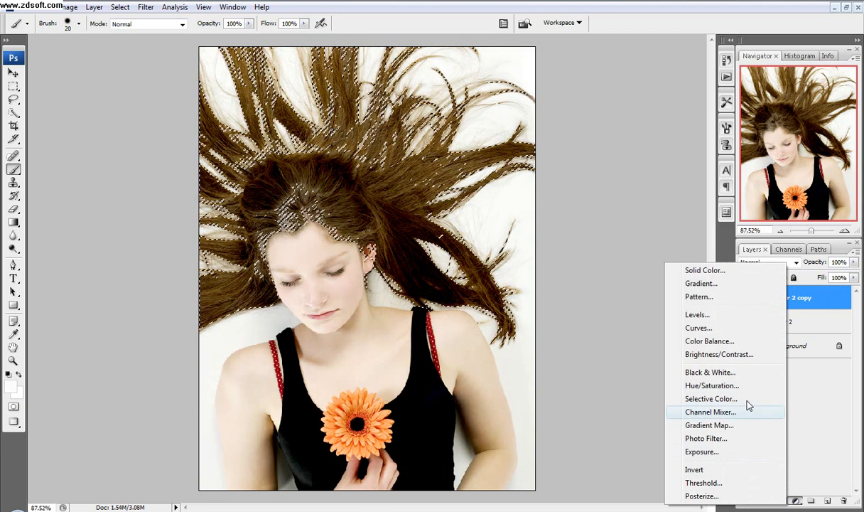
{"action": "left_click", "coordinate": [748, 388]}
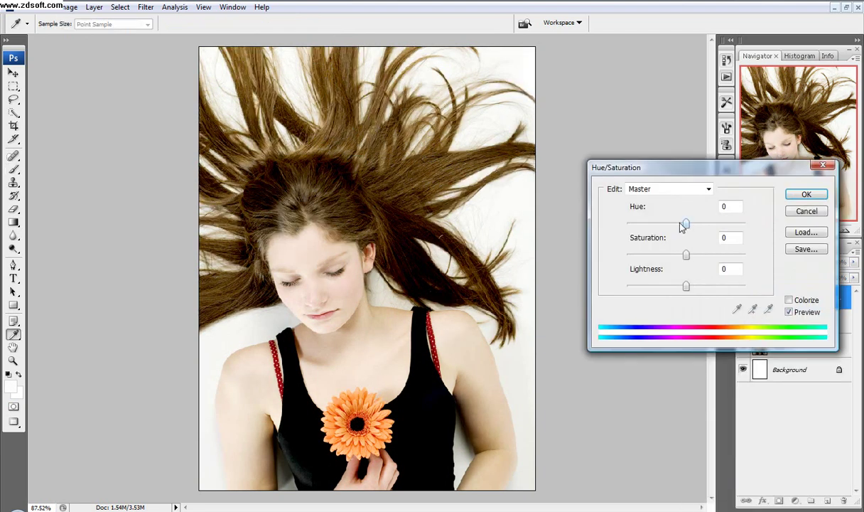
- Try hue shifts of +91 and +180 on the hair, along with lightness extremes of -100 and +100
{"action": "left_click_drag", "start_coordinate": [681, 226], "coordinate": [724, 226]}
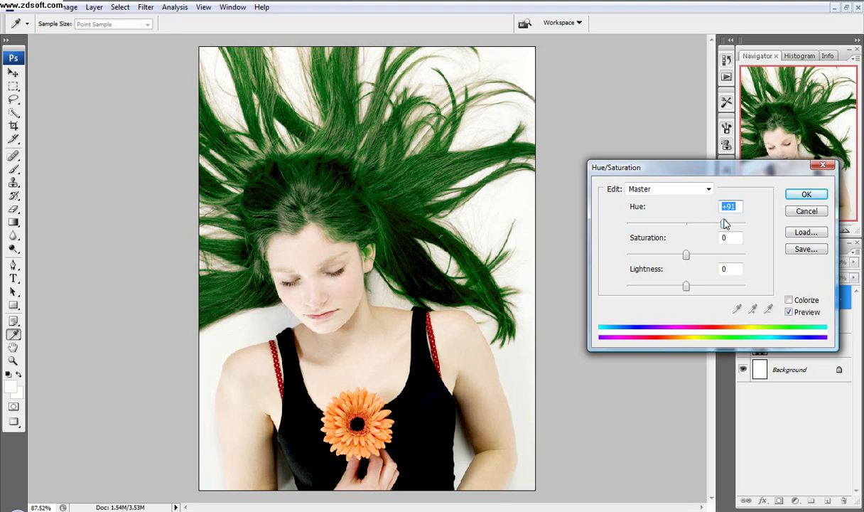
{"action": "left_click_drag", "start_coordinate": [725, 226], "coordinate": [746, 226]}
{"action": "left_click_drag", "start_coordinate": [686, 286], "coordinate": [578, 276]}
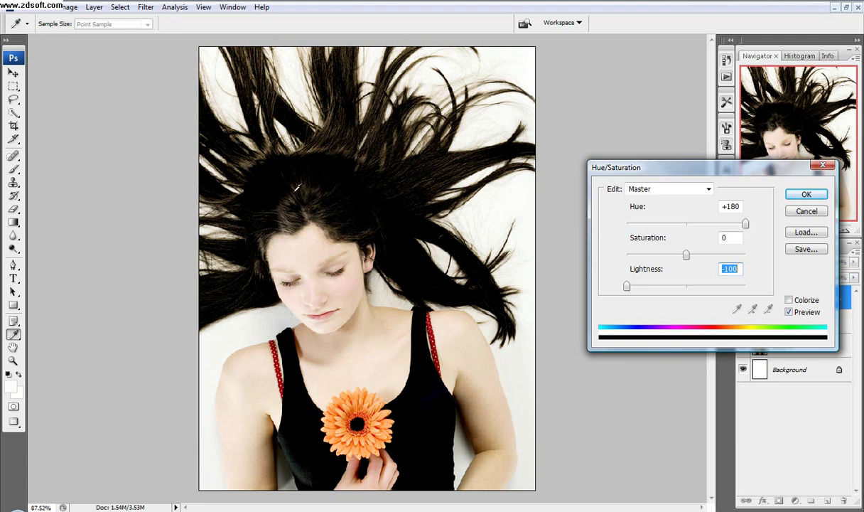
{"action": "left_click_drag", "start_coordinate": [626, 286], "coordinate": [746, 286]}
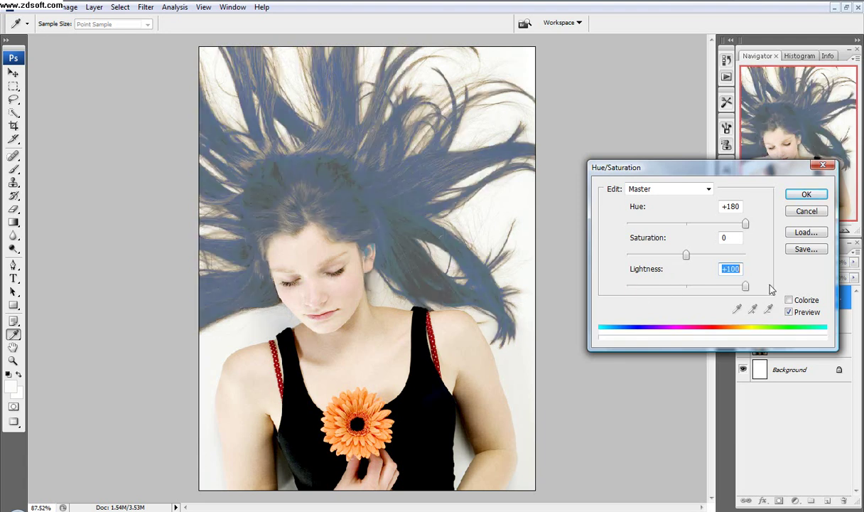
{"action": "mouse_move", "coordinate": [686, 255]}
{"action": "left_mouse_down"}
{"action": "mouse_move", "coordinate": [643, 255]}
{"action": "mouse_move", "coordinate": [753, 256]}
{"action": "mouse_move", "coordinate": [673, 255]}
{"action": "mouse_move", "coordinate": [687, 254]}
{"action": "left_mouse_up"}
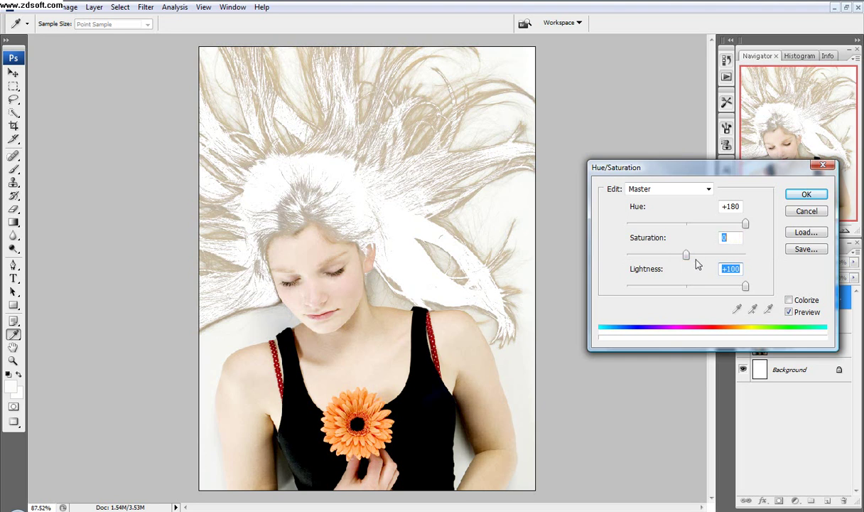
- Set the hair's lightness to +6 and its hue to -51, and apply the Hue/Saturation adjustment
{"action": "left_click_drag", "start_coordinate": [746, 285], "coordinate": [674, 286]}
{"action": "left_click_drag", "start_coordinate": [585, 288], "coordinate": [690, 286]}
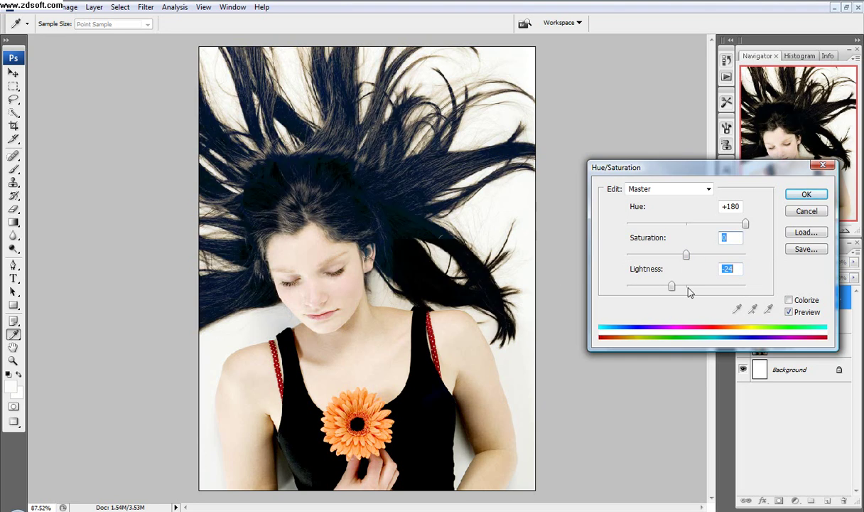
{"action": "left_click_drag", "start_coordinate": [746, 225], "coordinate": [660, 225]}
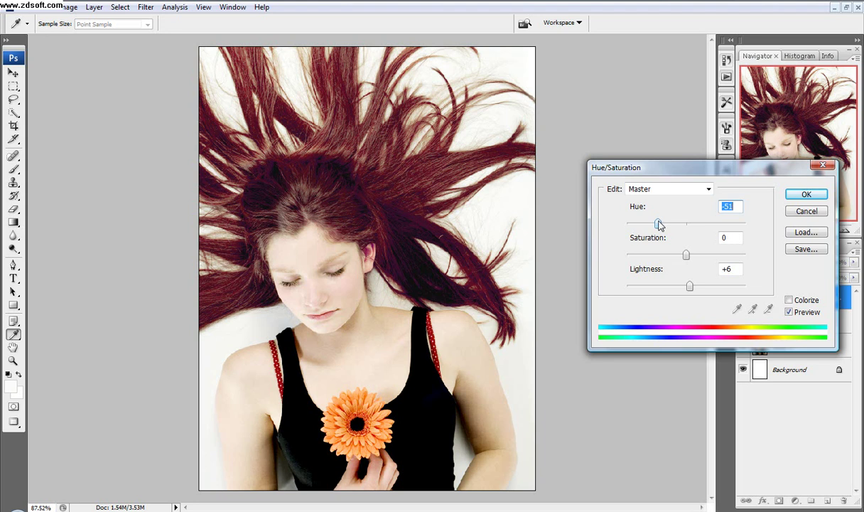
{"action": "left_click", "coordinate": [803, 195]}
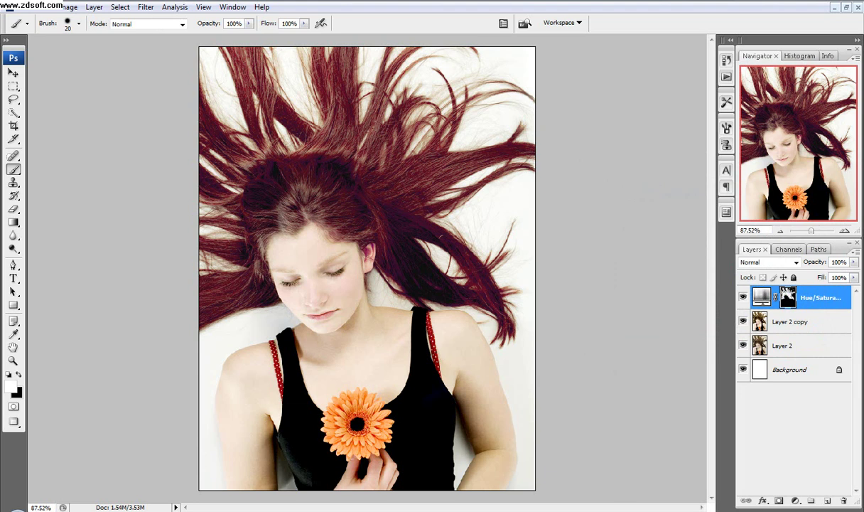